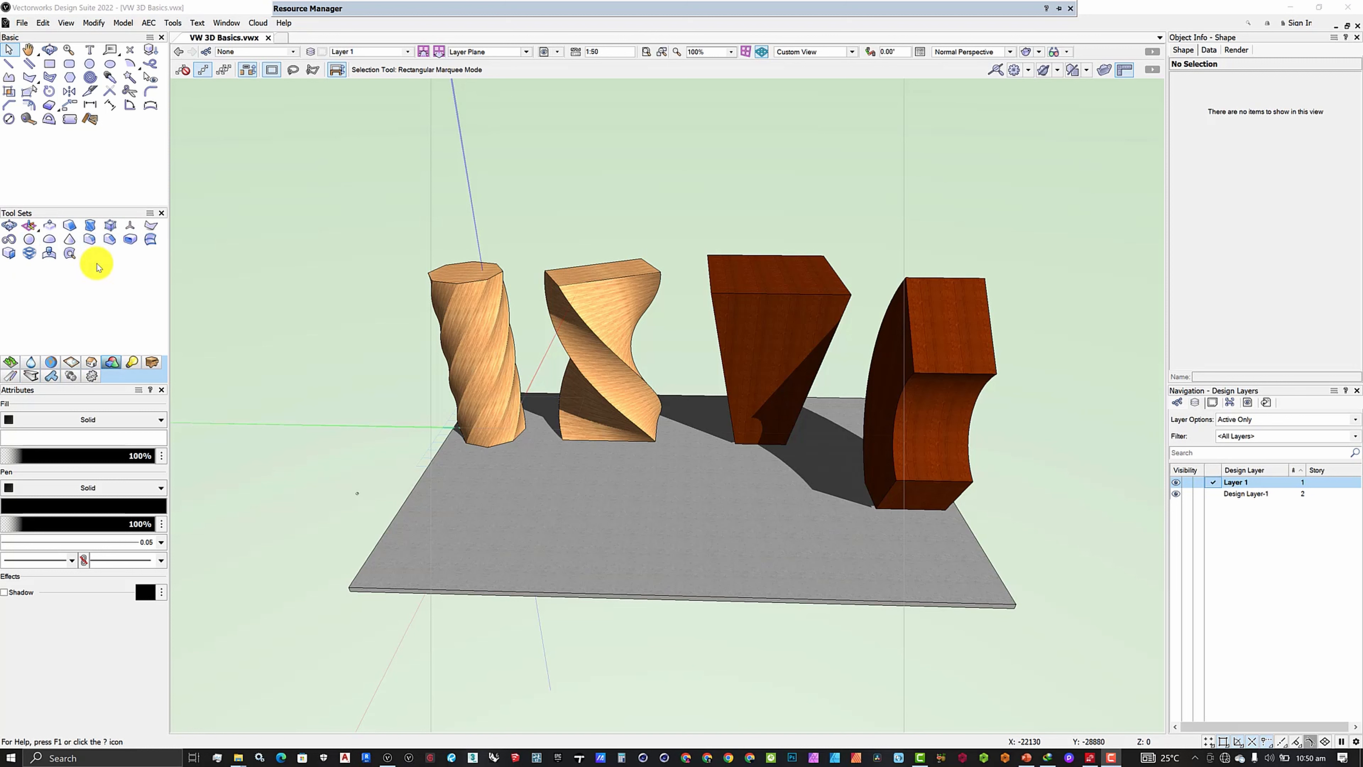
- Make Design Layer-1 the active design layer
click(1212, 494)
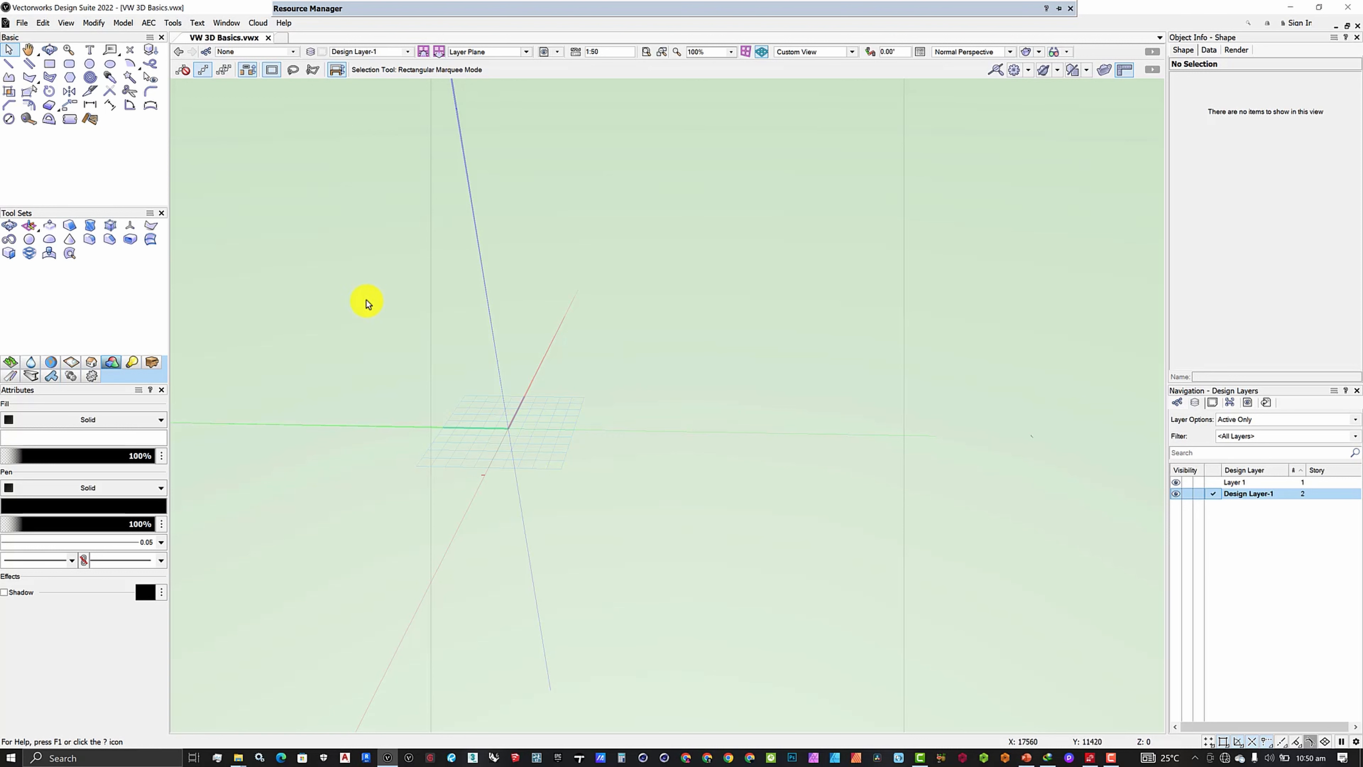
click(91, 229)
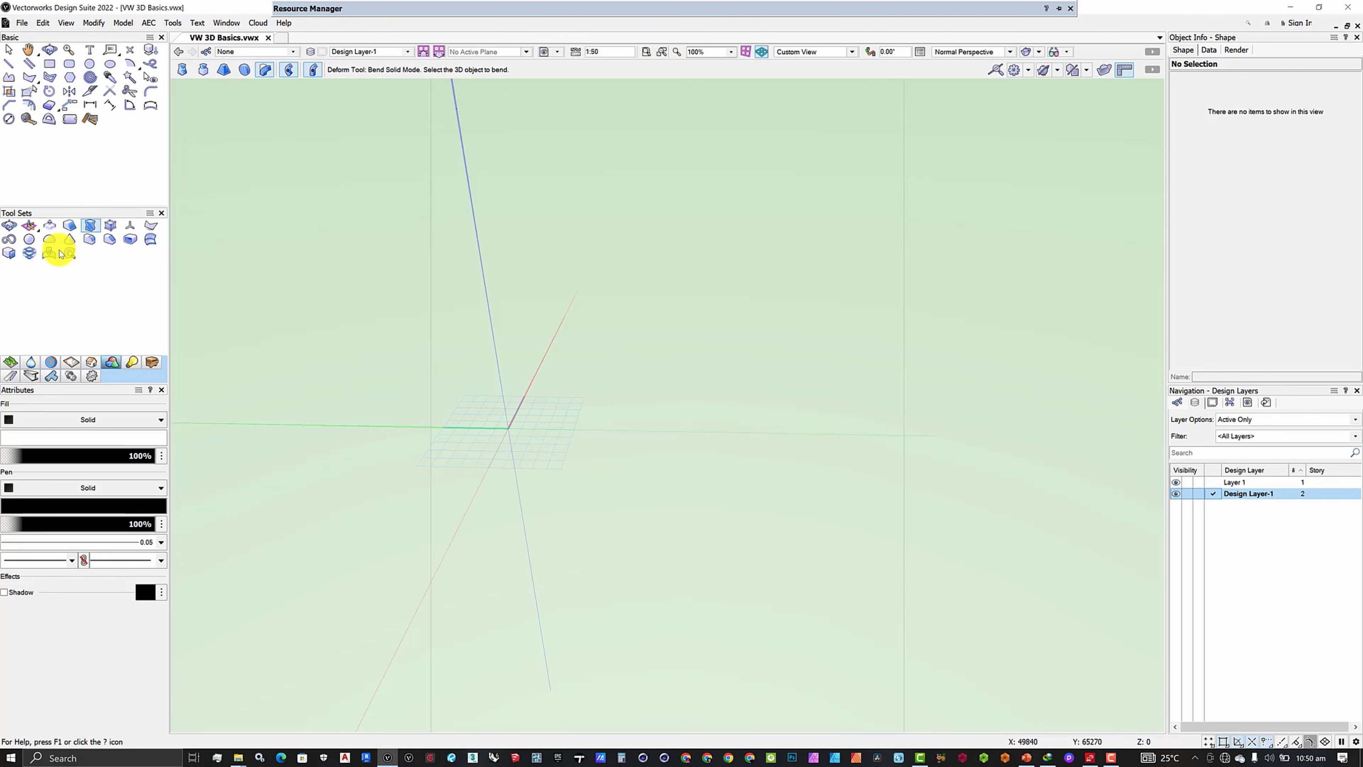
click(89, 228)
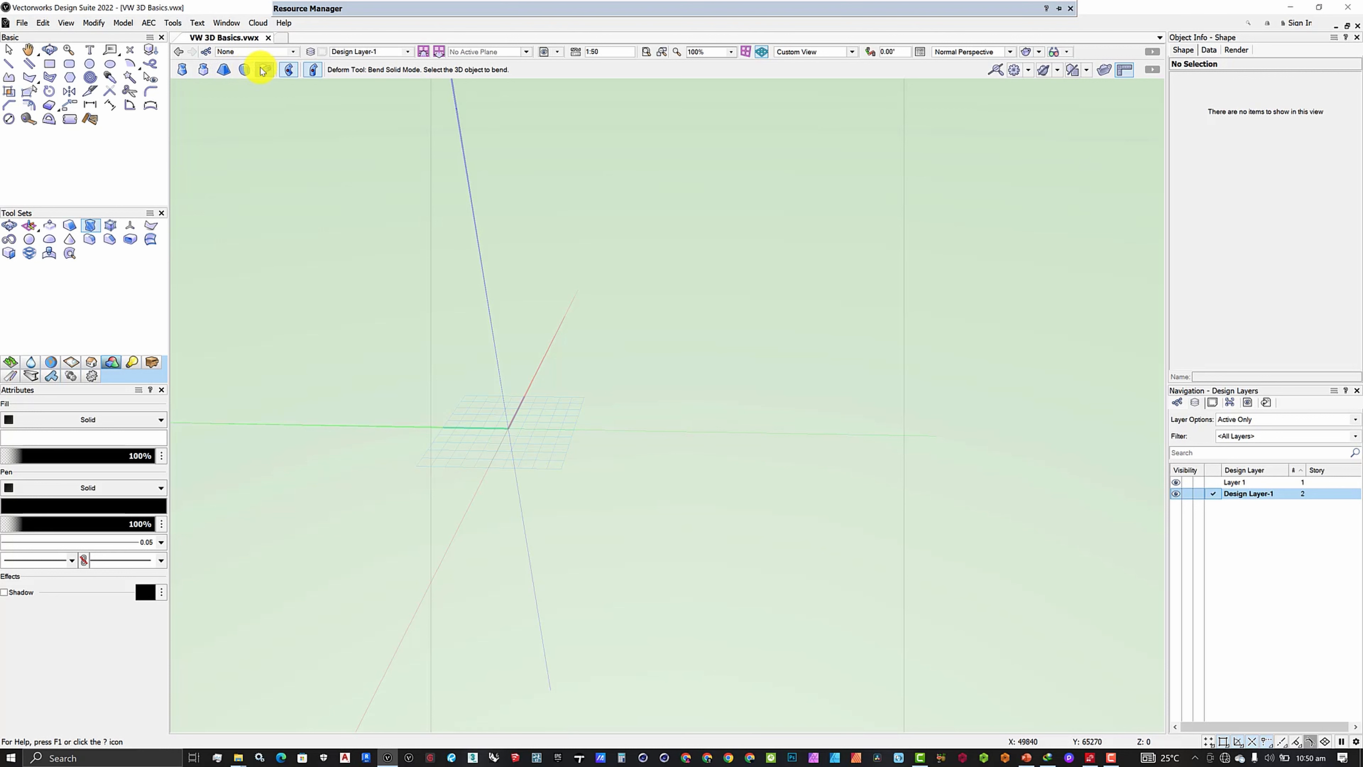
click(286, 72)
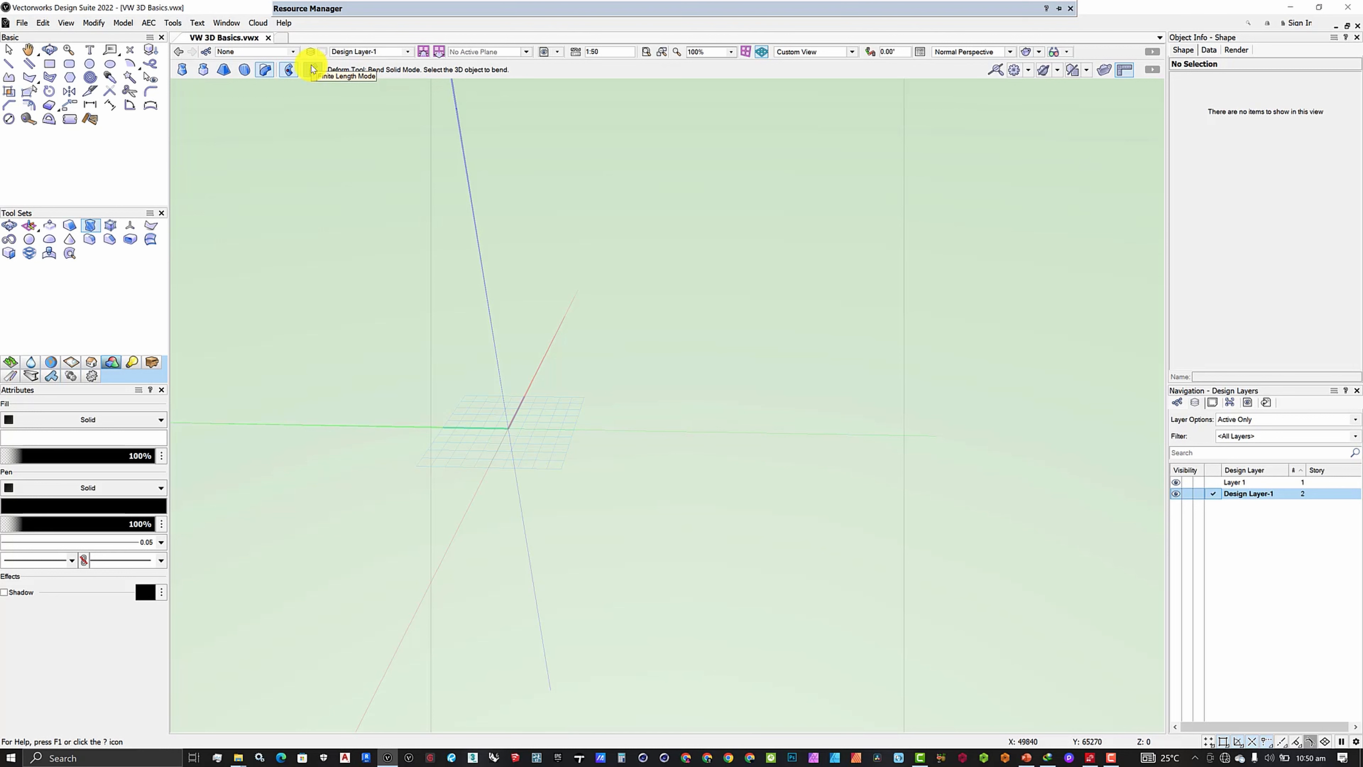
click(312, 69)
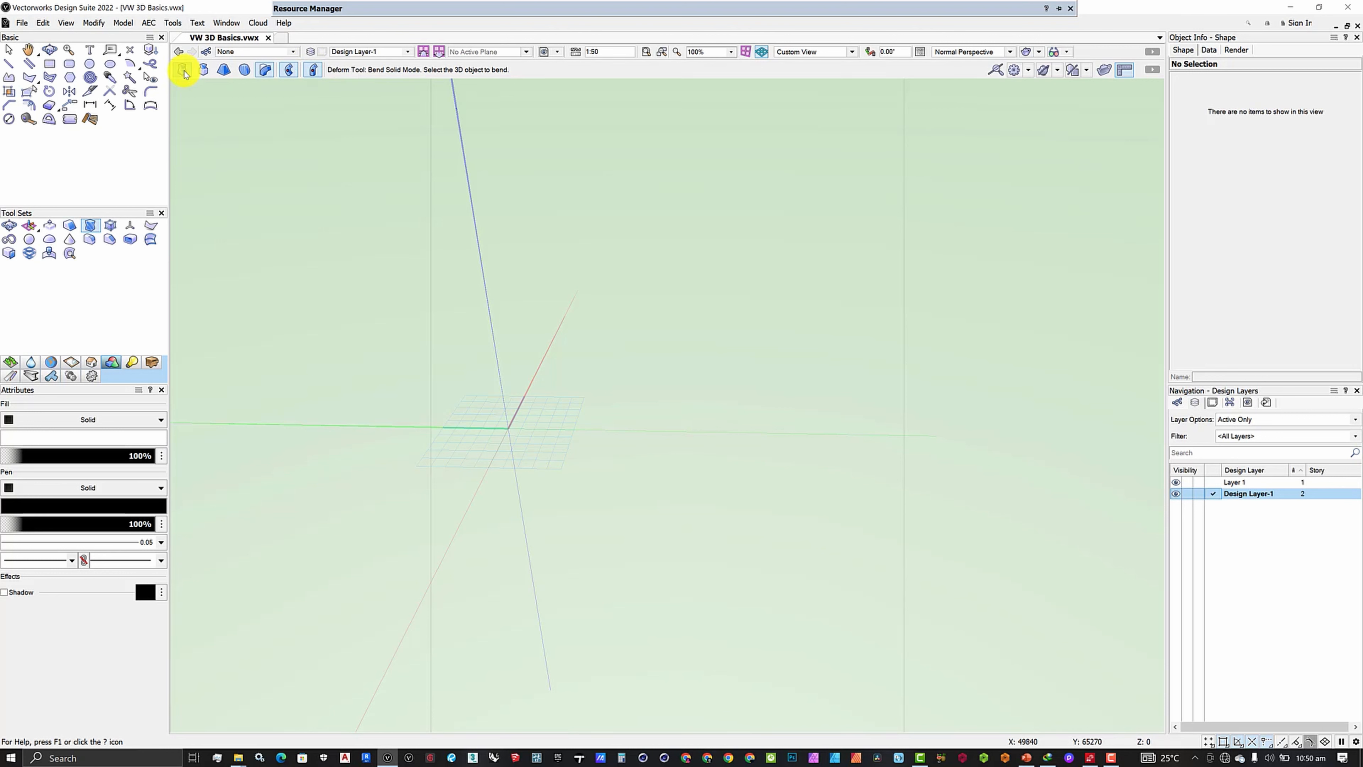
scroll(518, 394, down, 5)
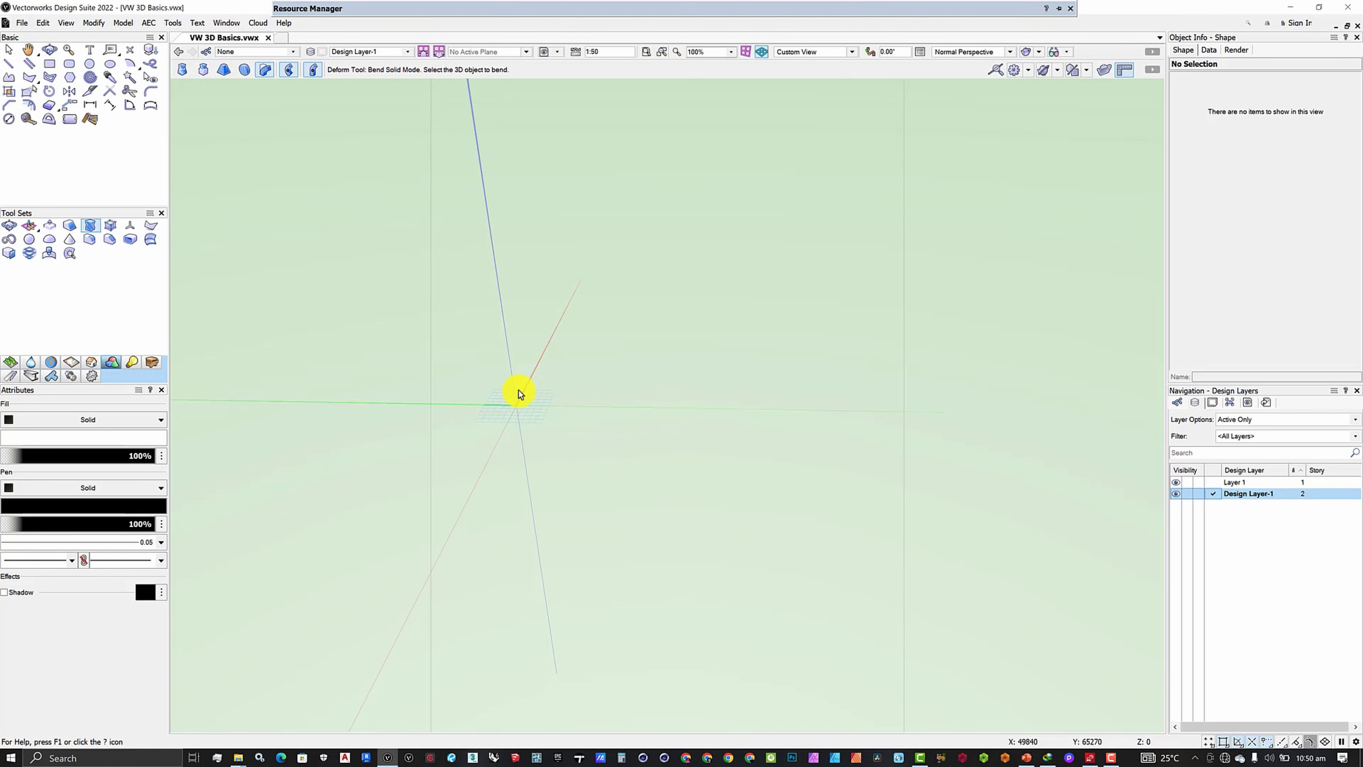
scroll(518, 394, up, 5)
scroll(494, 453, up, 3)
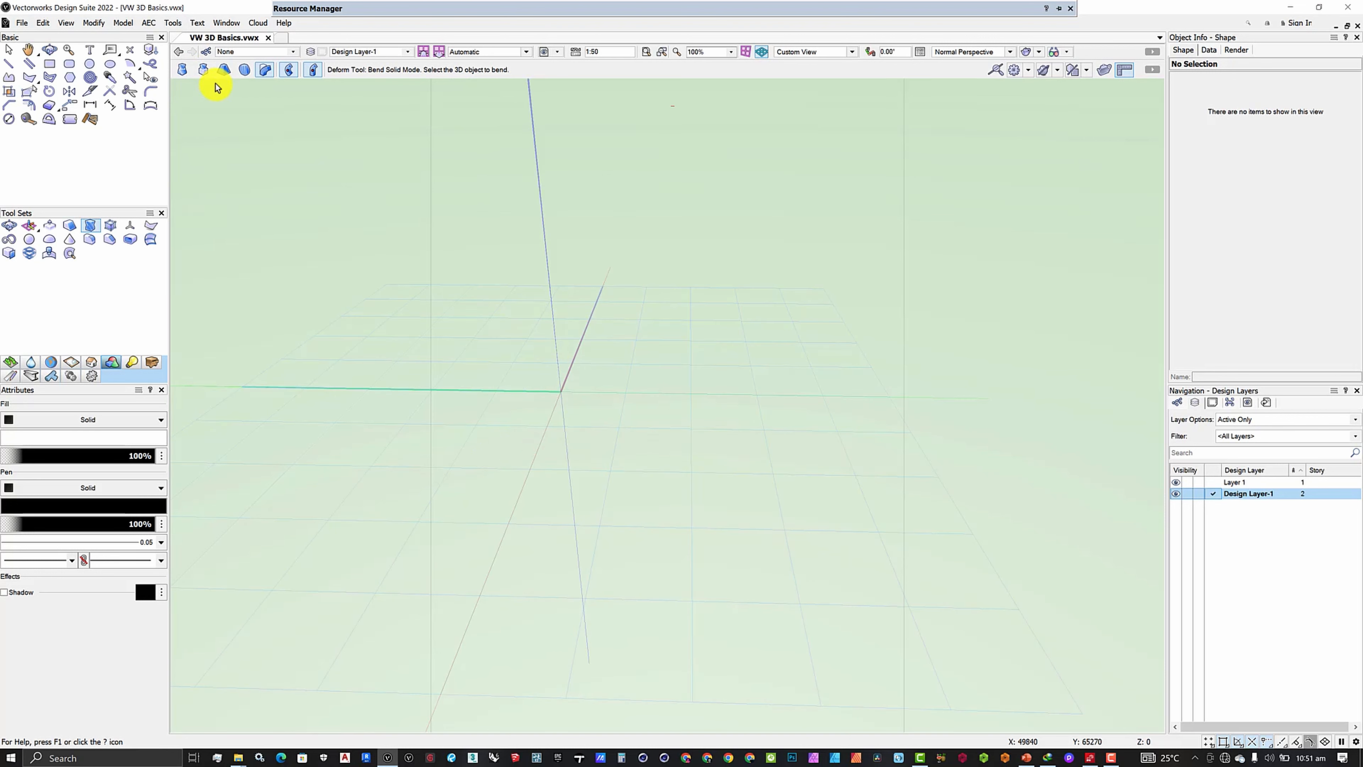
click(92, 226)
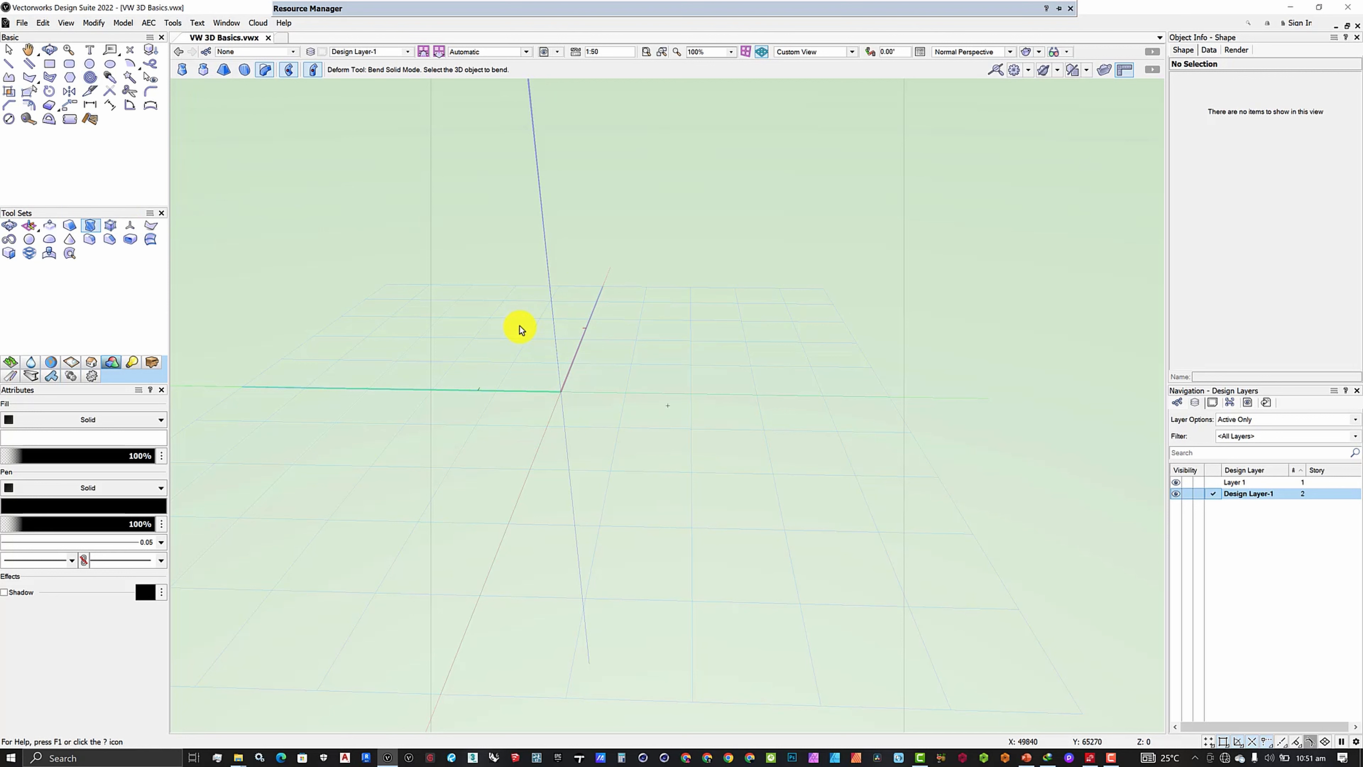
click(50, 64)
scroll(644, 315, down, 2)
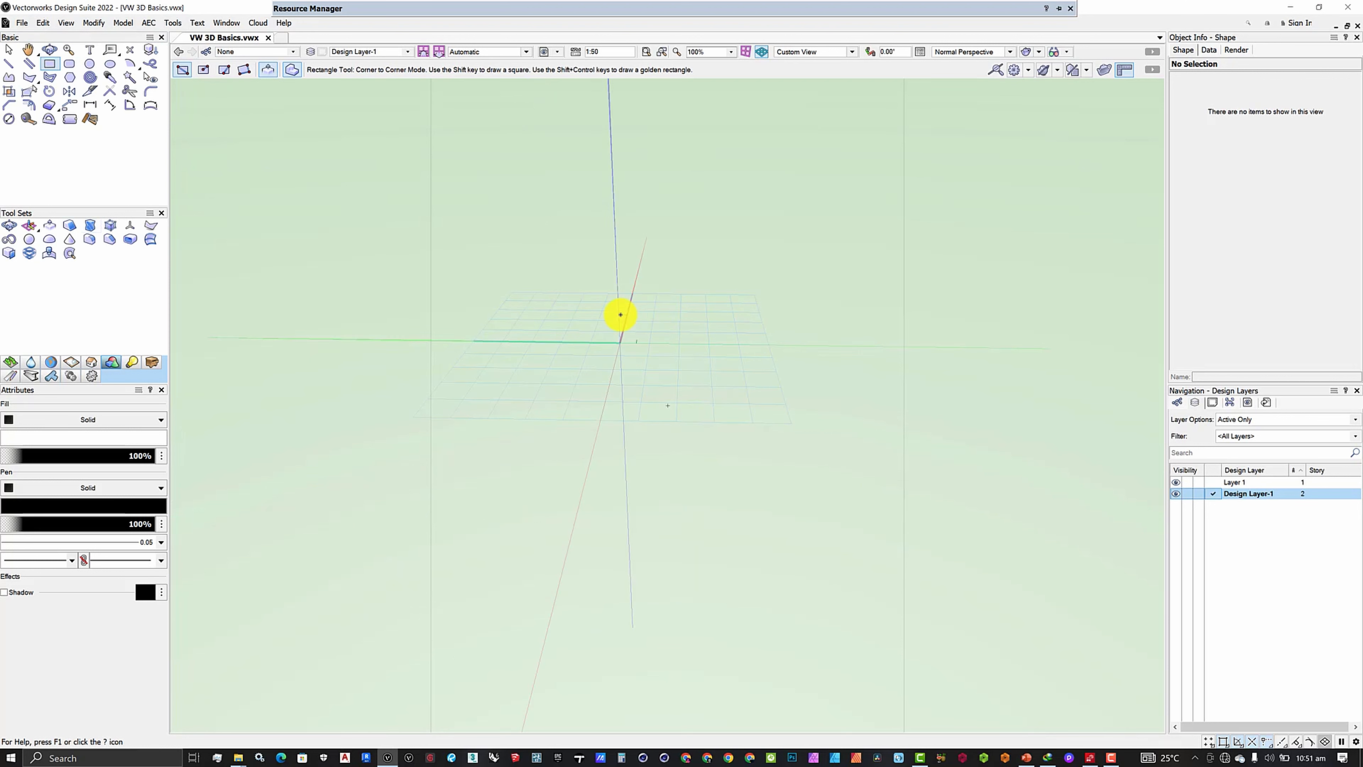
scroll(621, 315, up, 2)
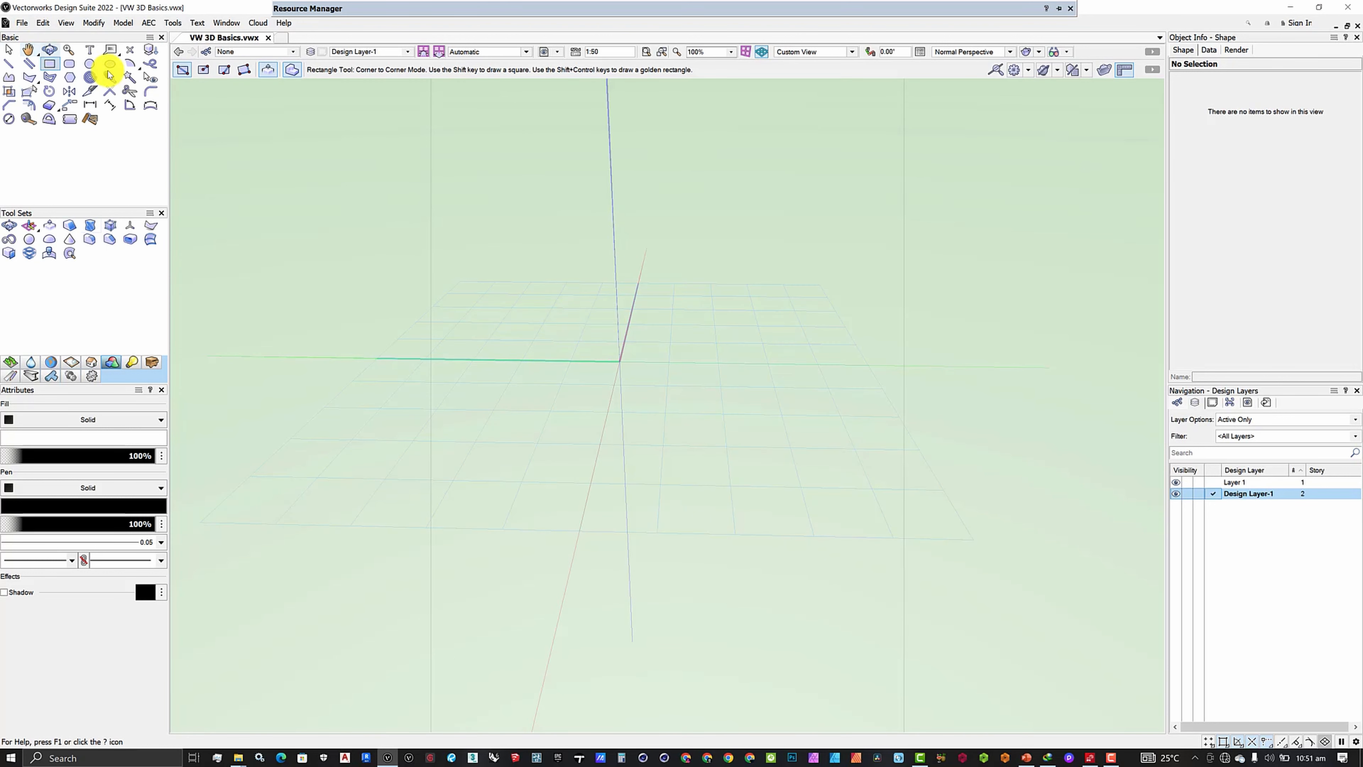
- Draw an inscribed seven-sided regular polygon centred on the origin, about 5164 by 5035 mm overall
click(69, 78)
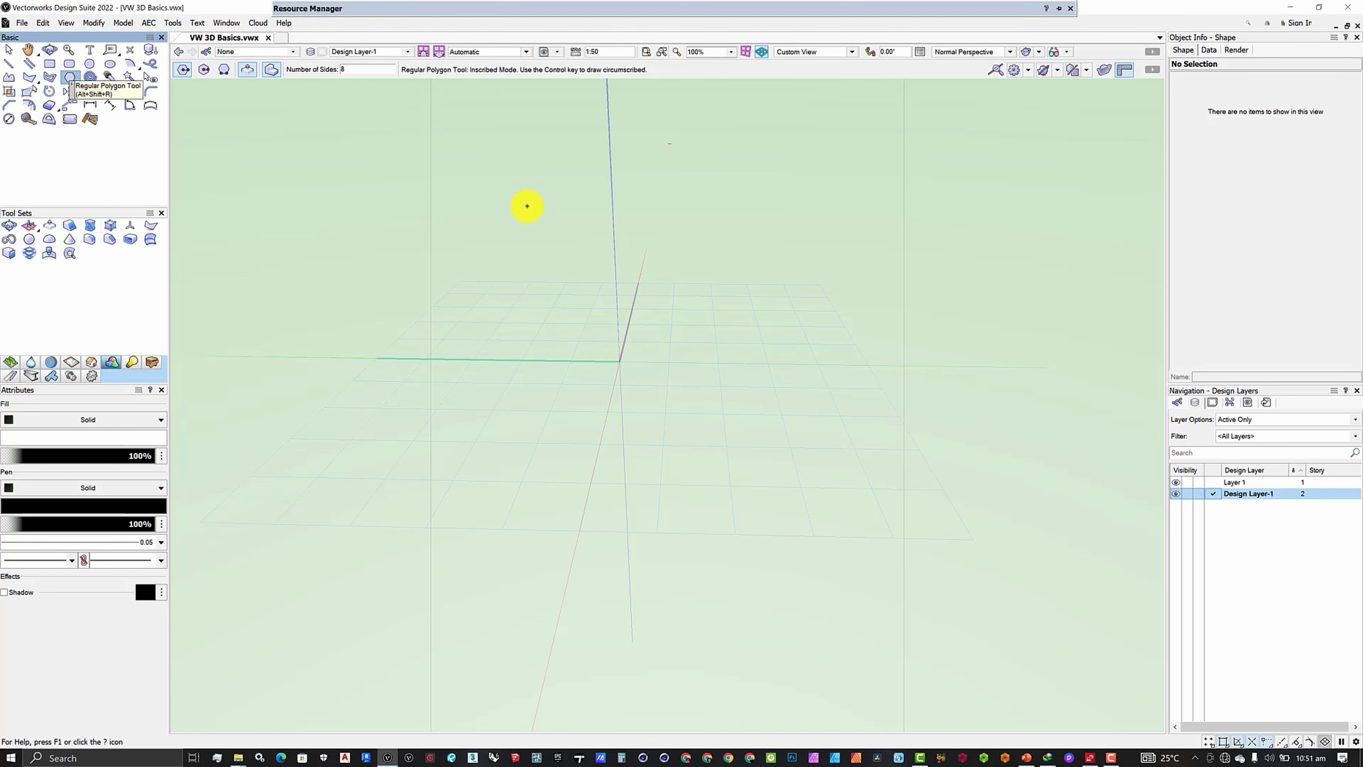
scroll(559, 392, down, 1)
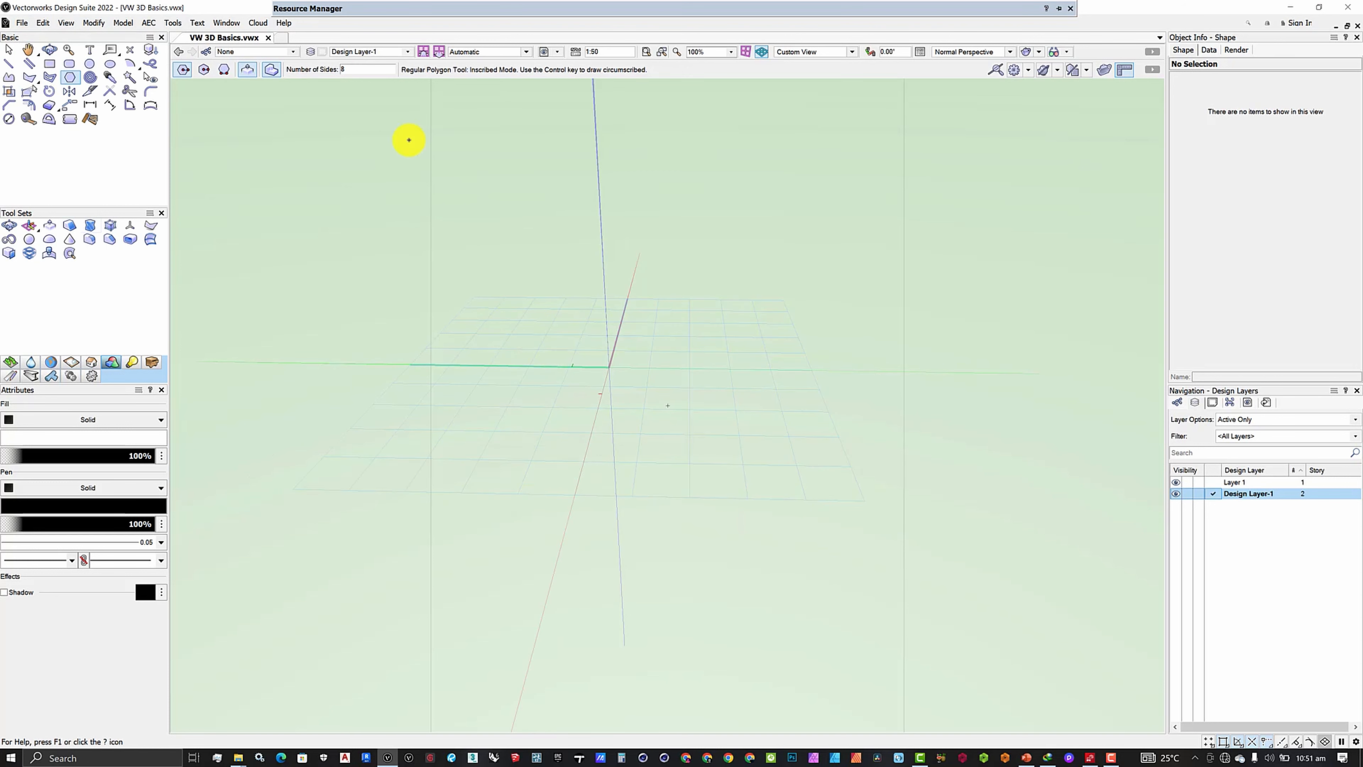
click(350, 70)
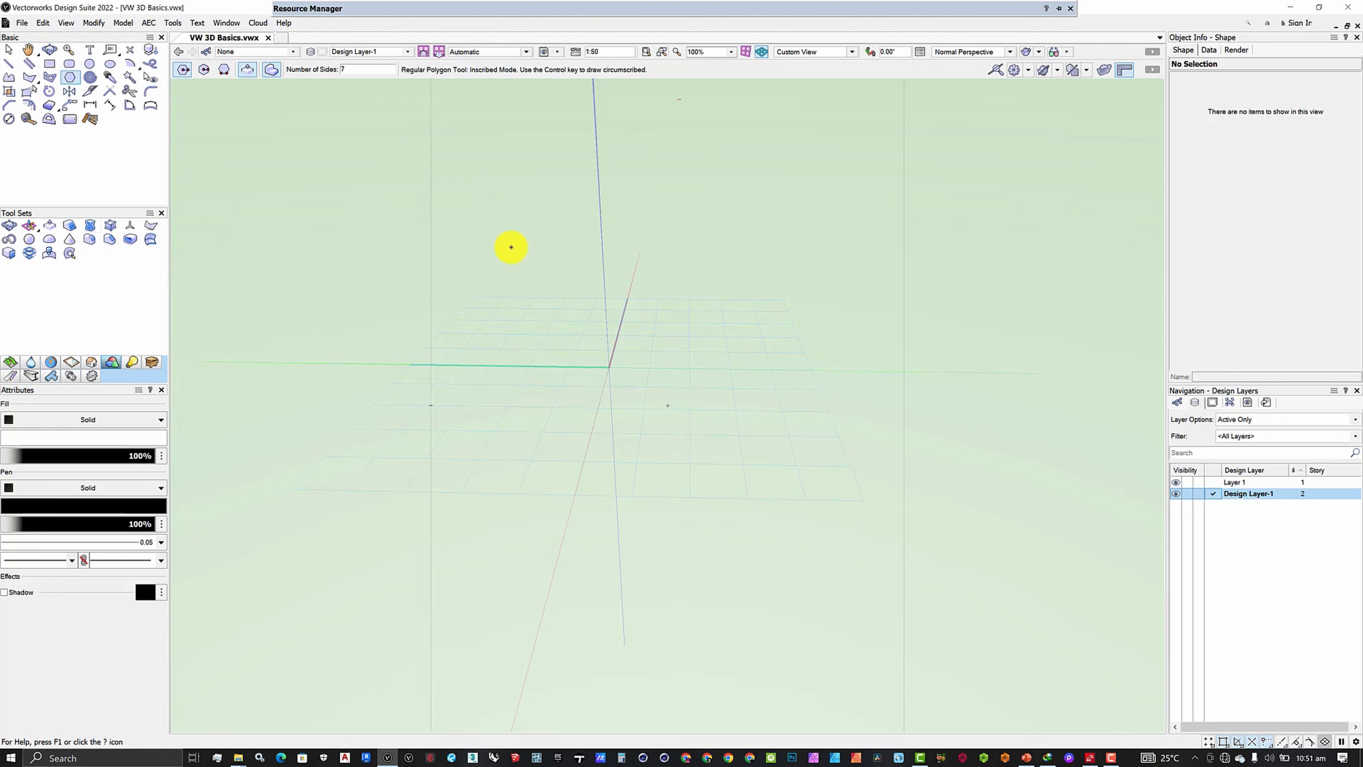
click(604, 365)
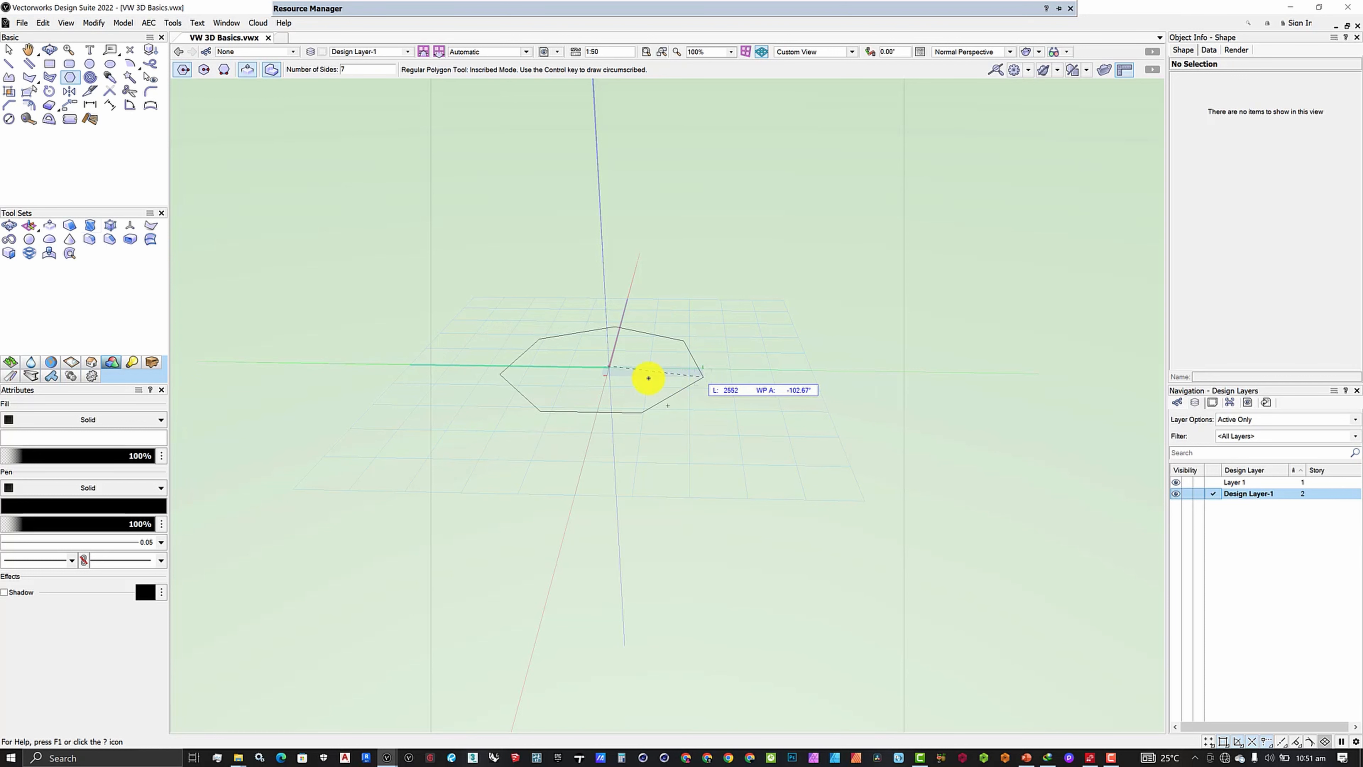
click(729, 363)
- Extrude the seven-sided polygon to a height of 12000 mm
scroll(590, 451, down, 5)
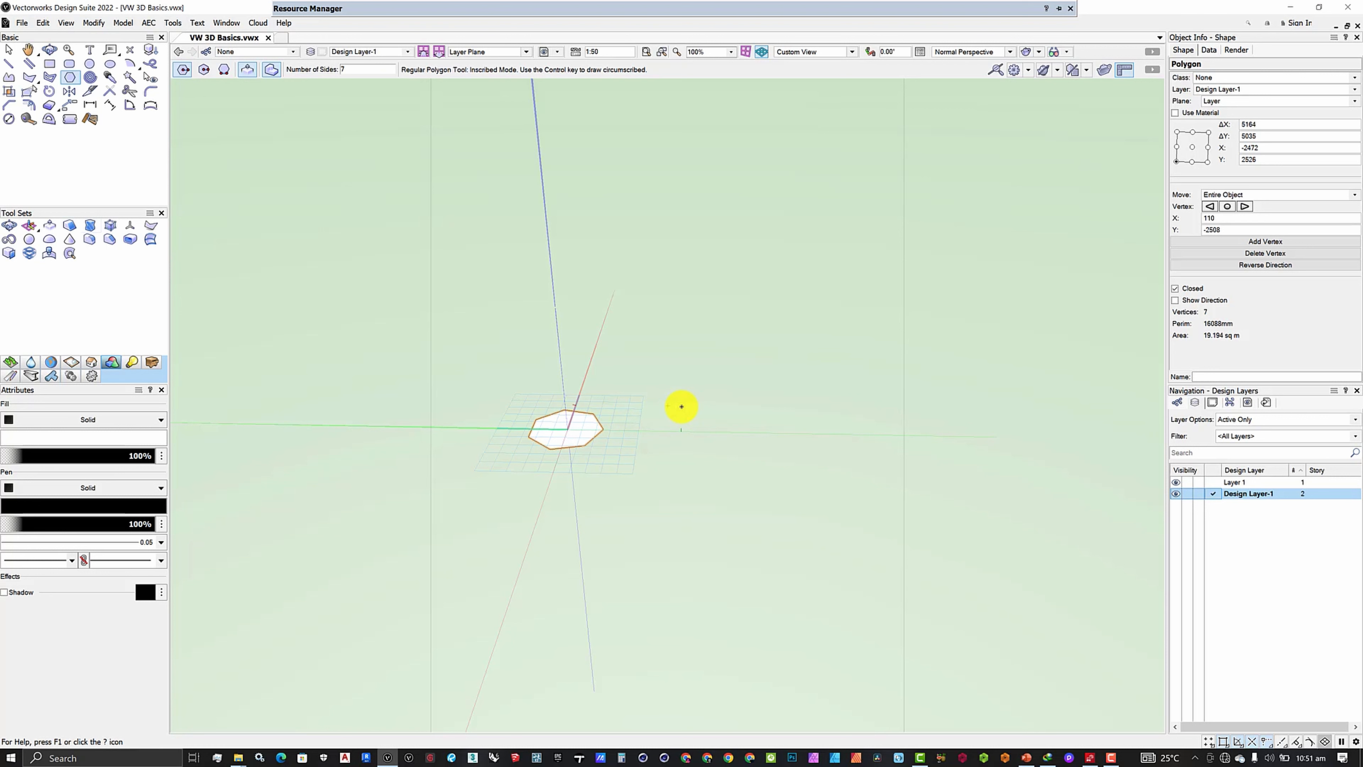
key(ctrl+e)
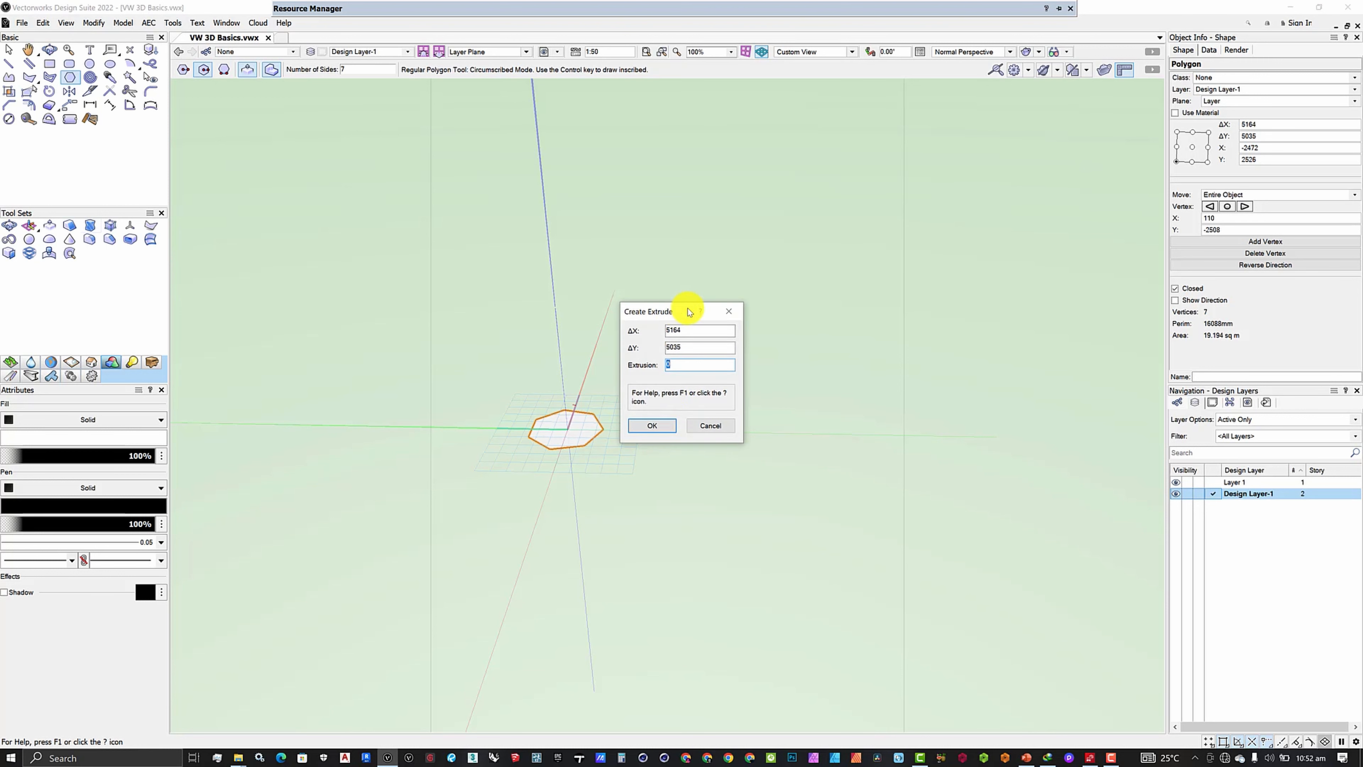
drag(674, 311, 710, 369)
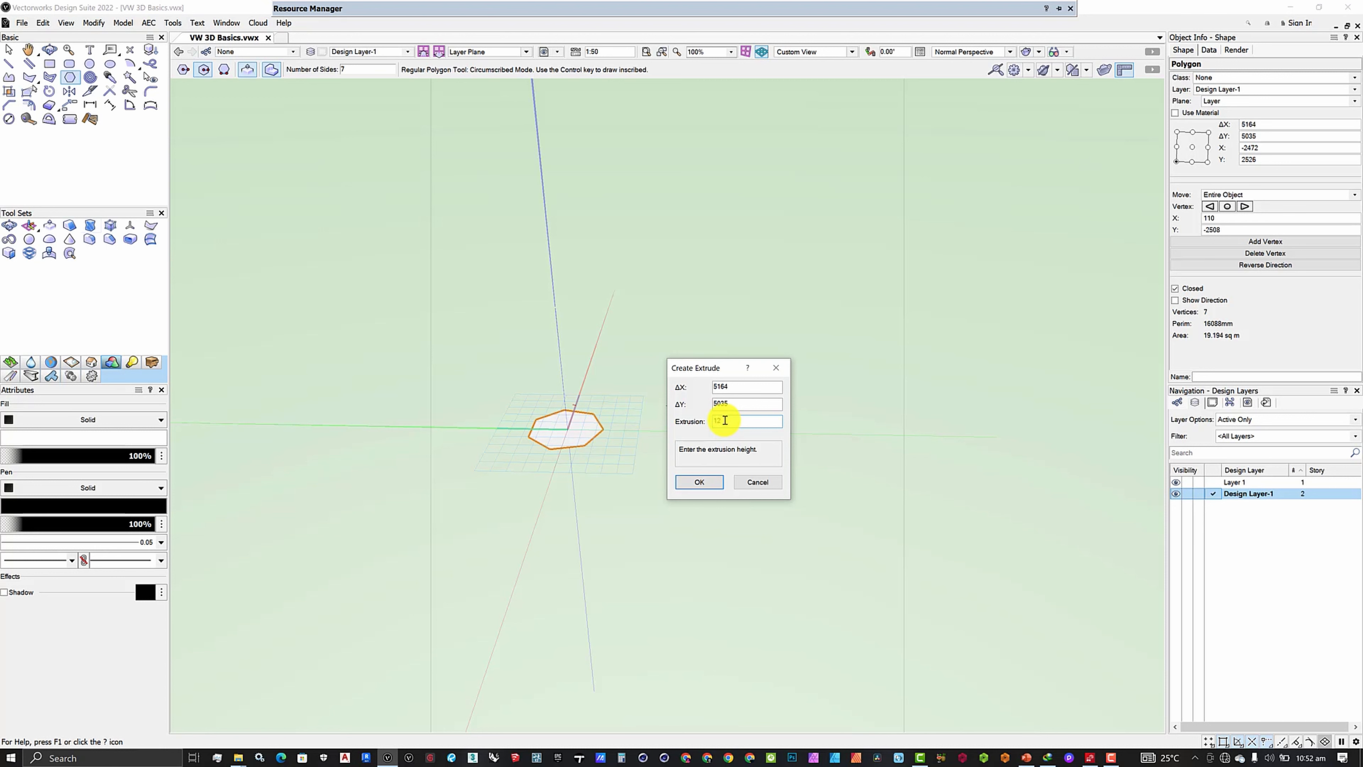
key(Return)
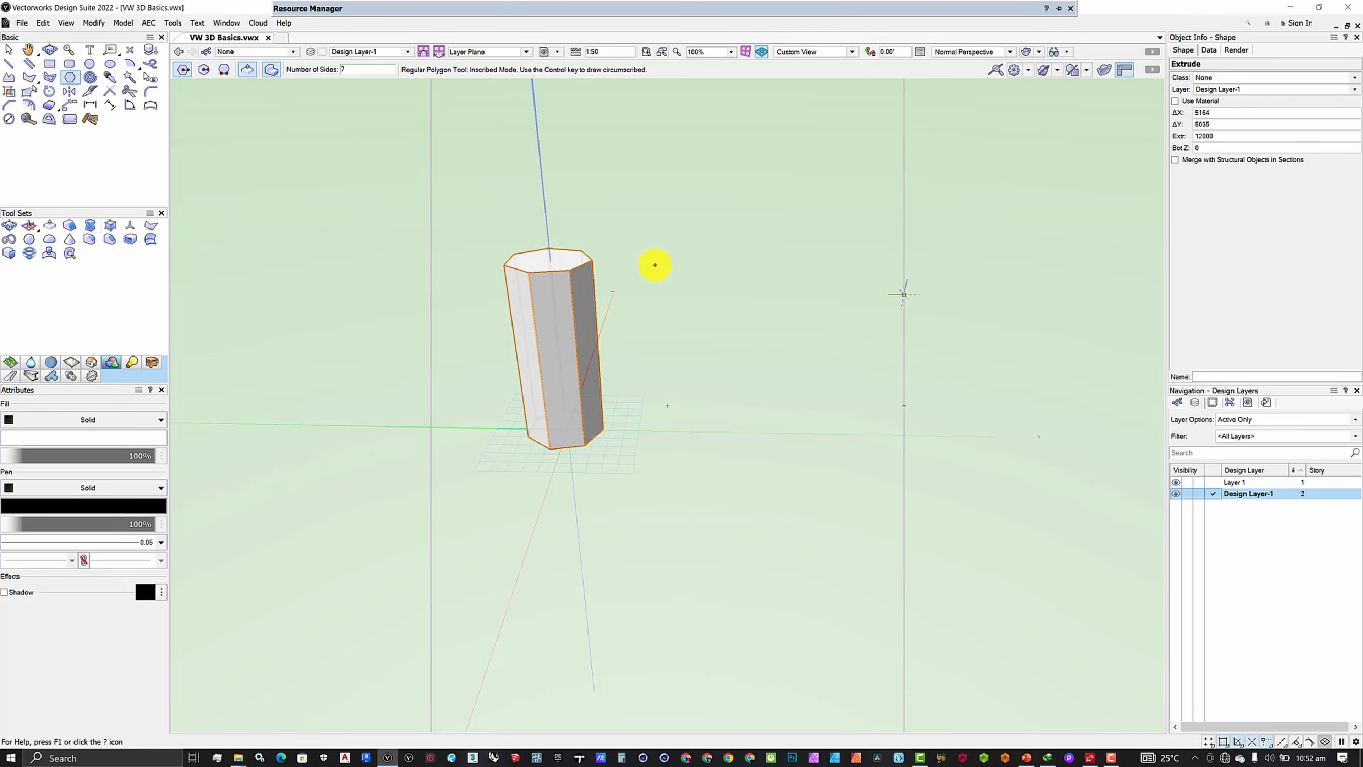
- Twist the seven-sided prism about the centre of its top face with the Deform tool in Twist Solid mode
scroll(595, 268, up, 2)
scroll(625, 405, down, 2)
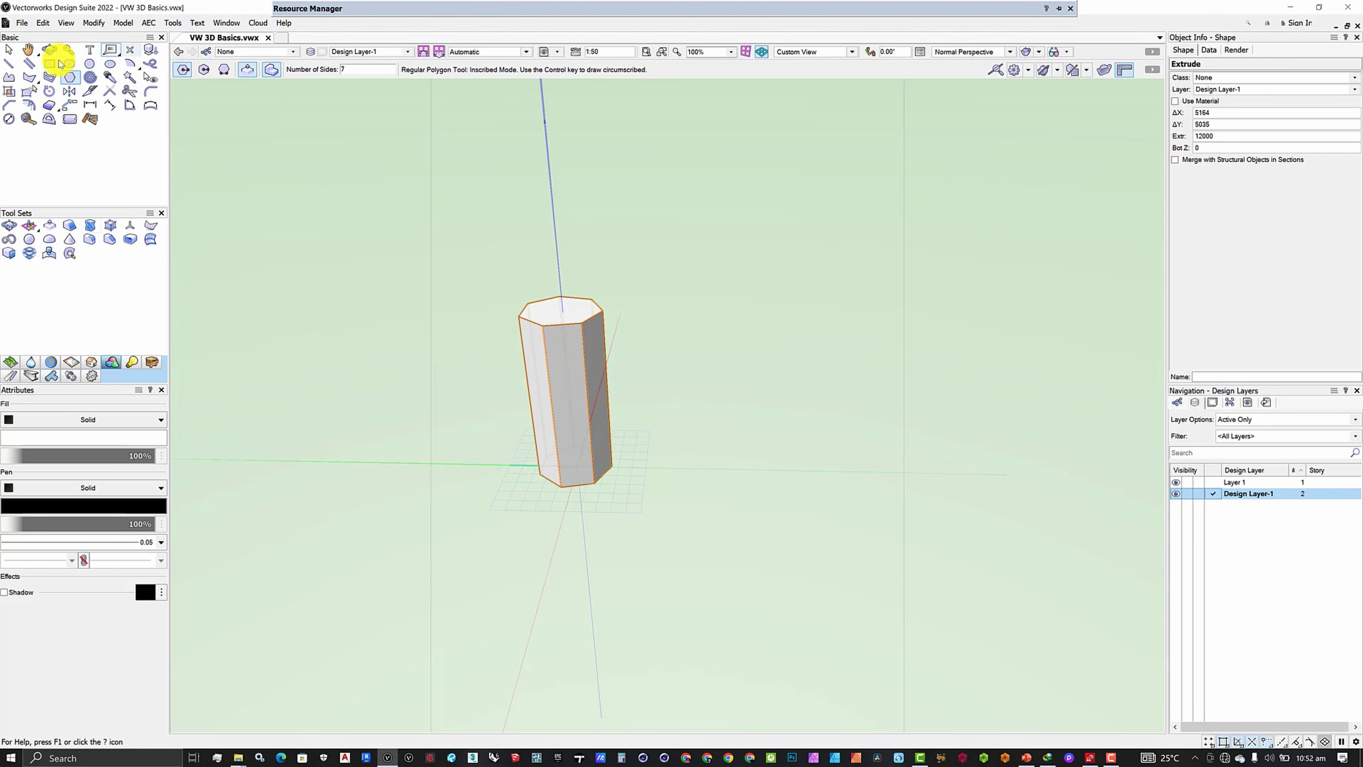
click(49, 49)
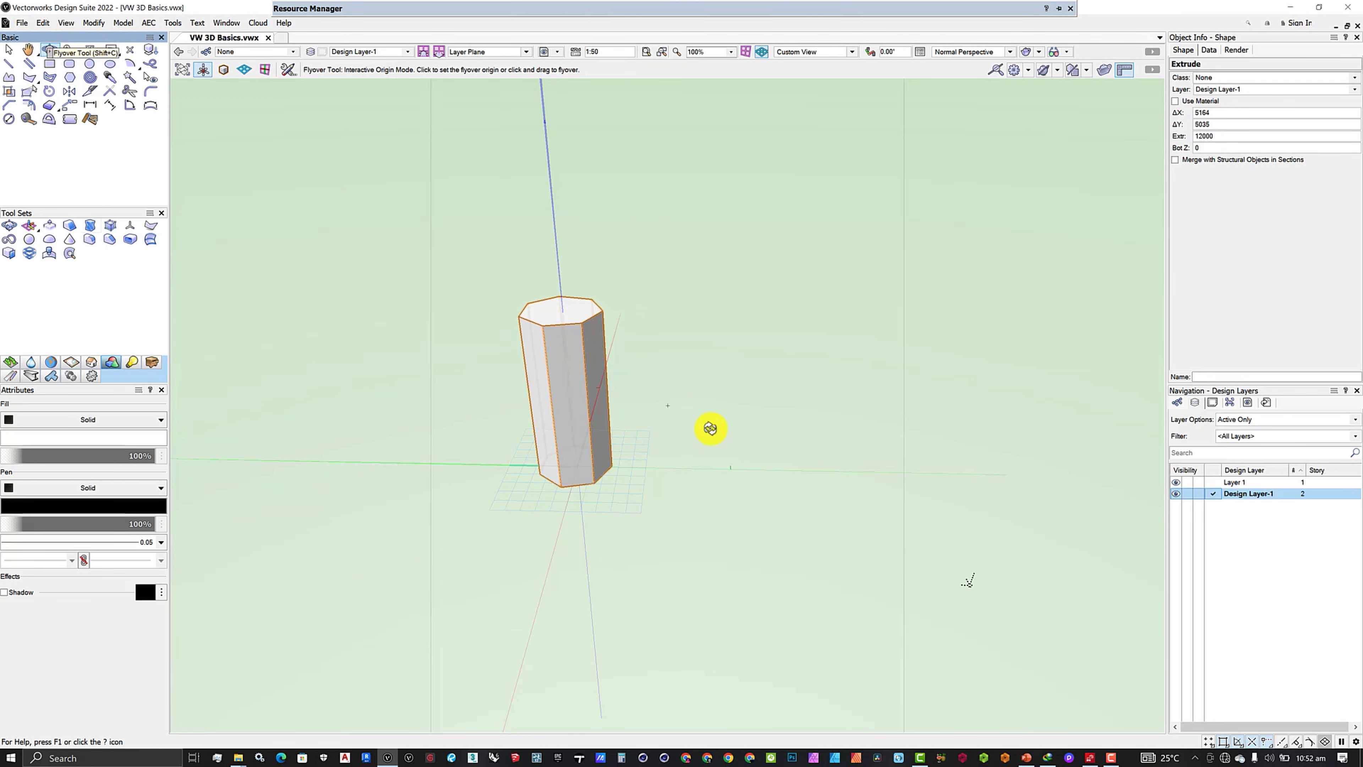
drag(710, 429, 704, 442)
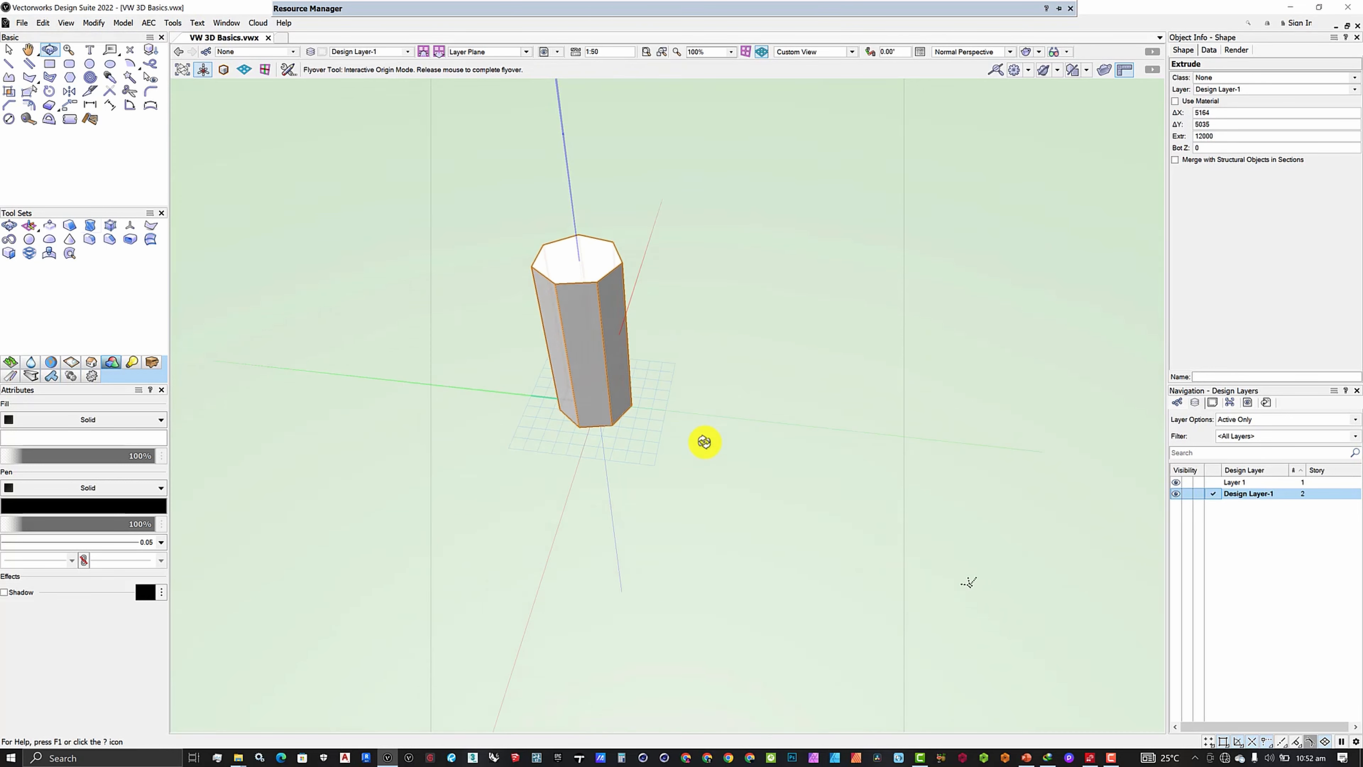
click(89, 230)
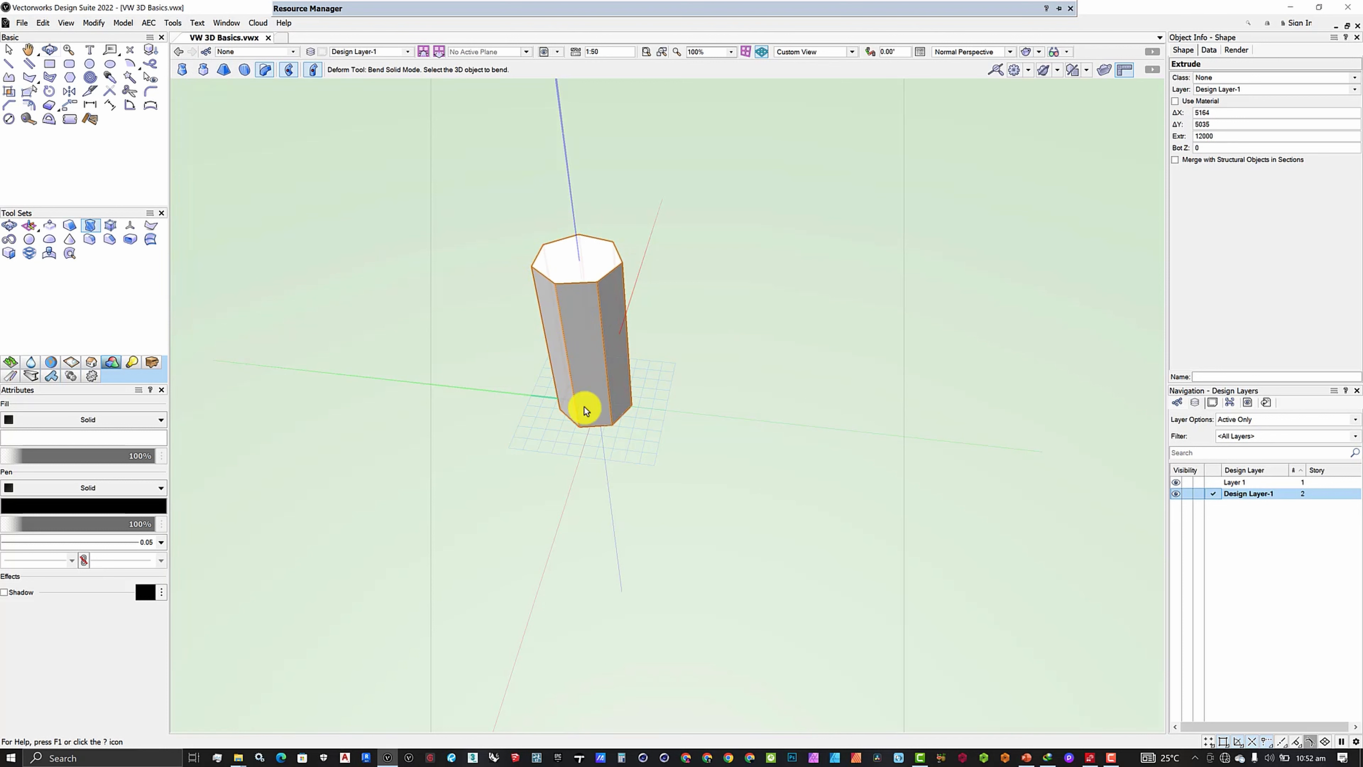
scroll(569, 274, up, 2)
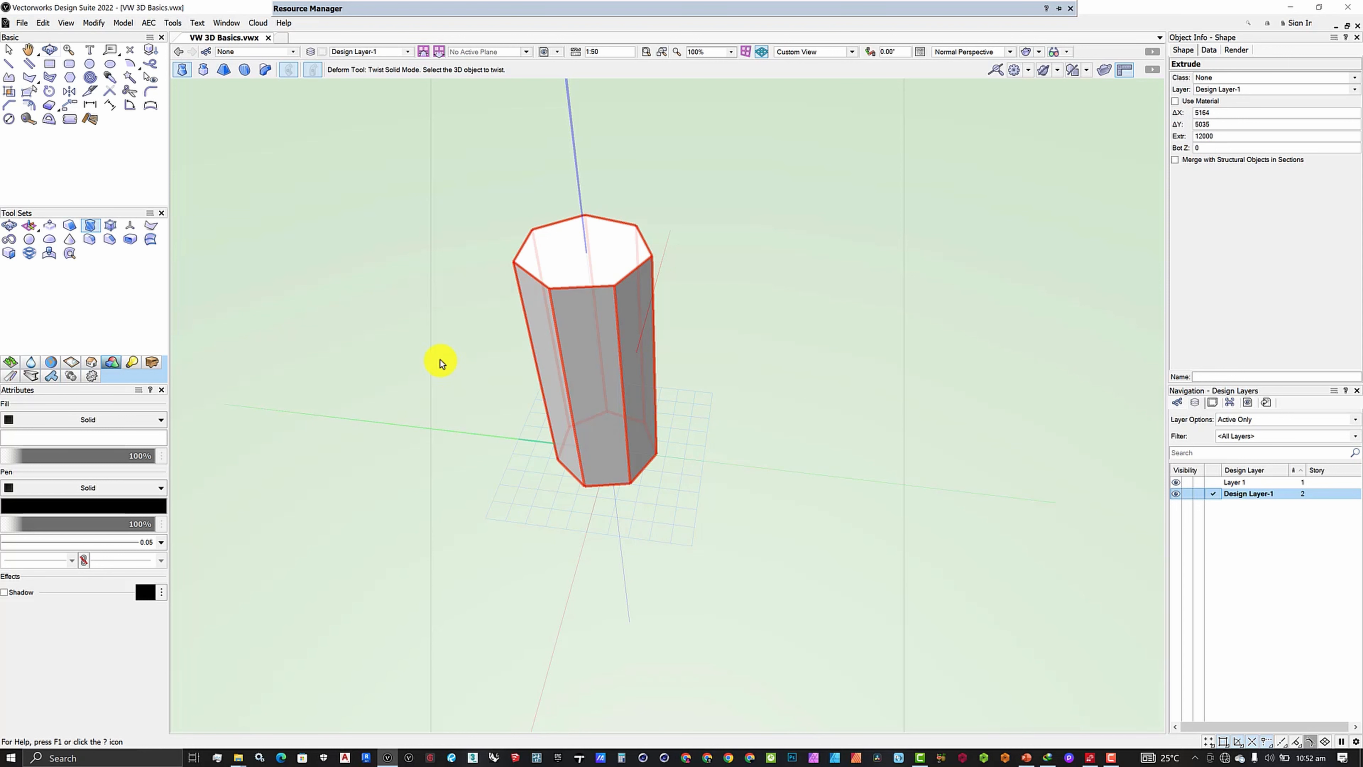
scroll(468, 350, down, 4)
scroll(475, 347, up, 5)
scroll(503, 335, down, 2)
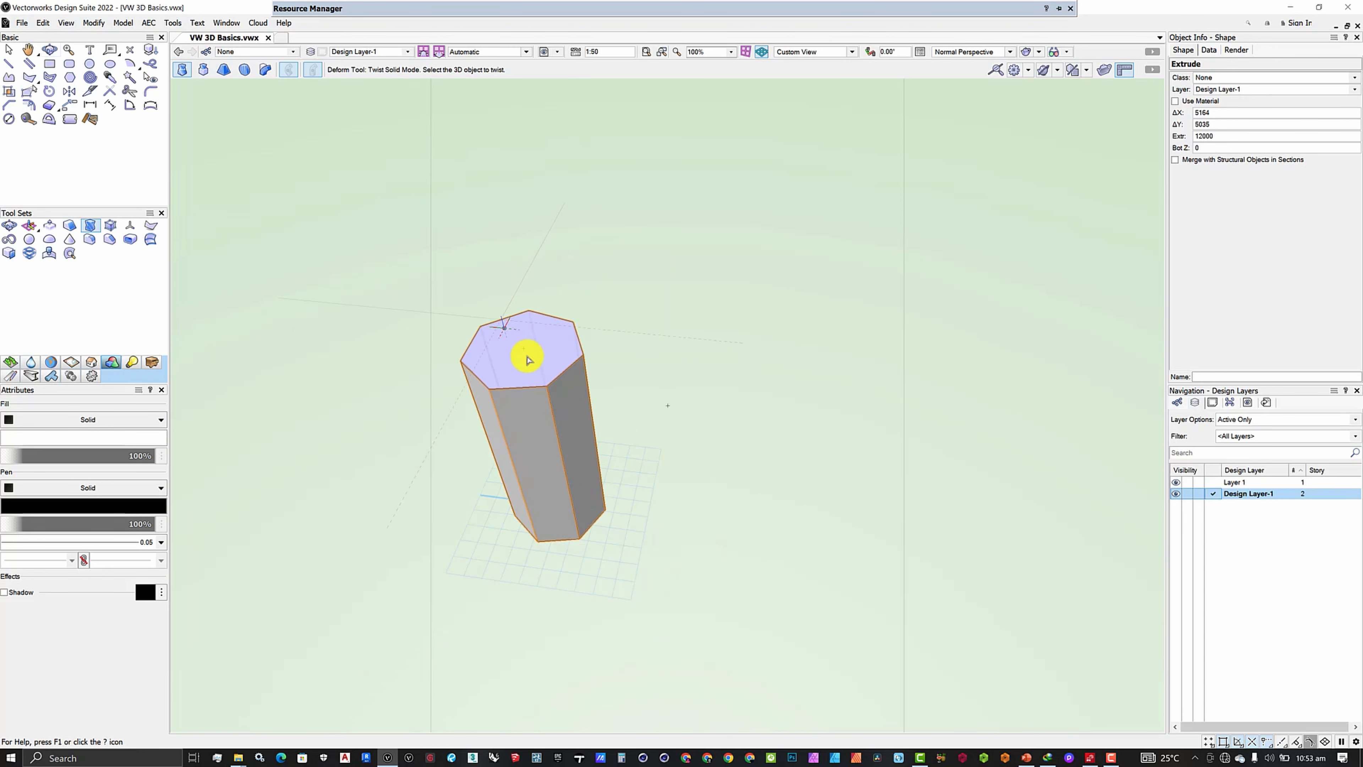
scroll(528, 359, down, 1)
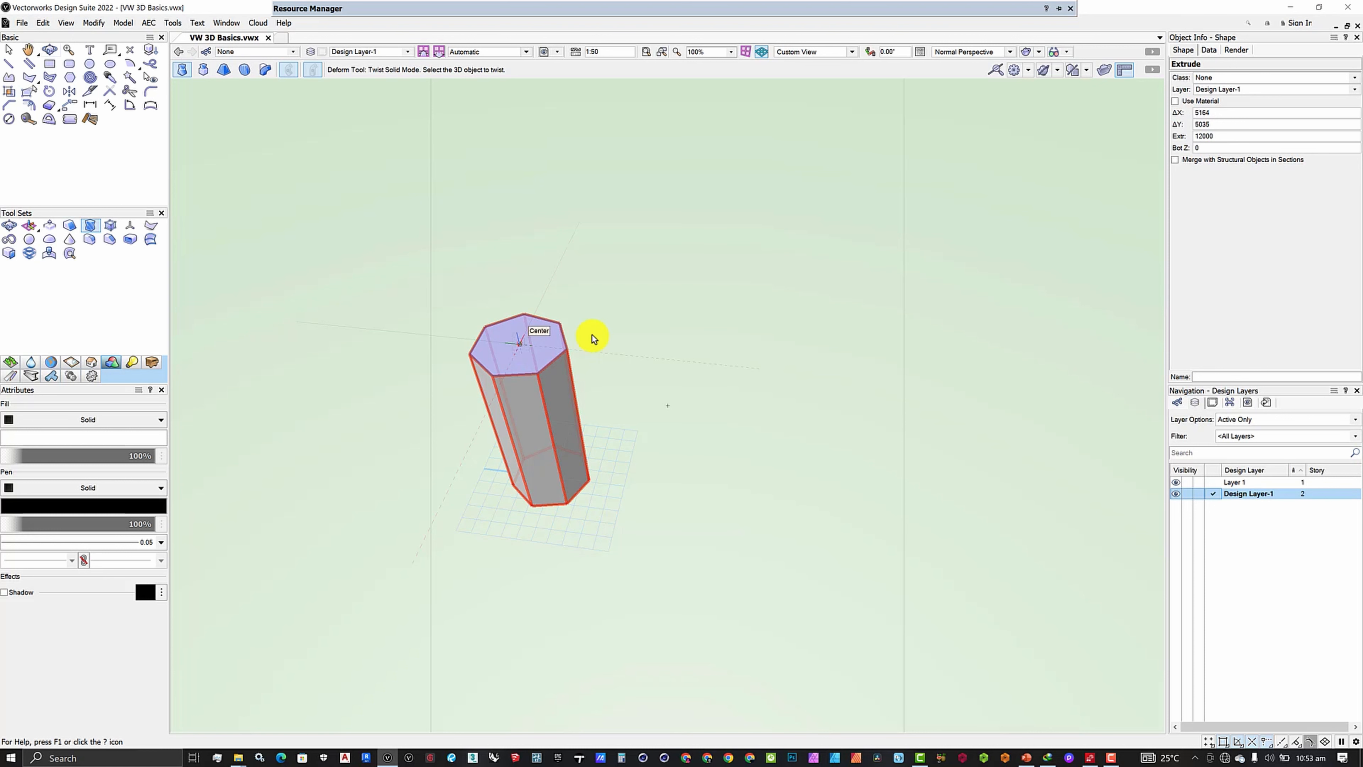
scroll(557, 349, down, 2)
scroll(560, 311, up, 3)
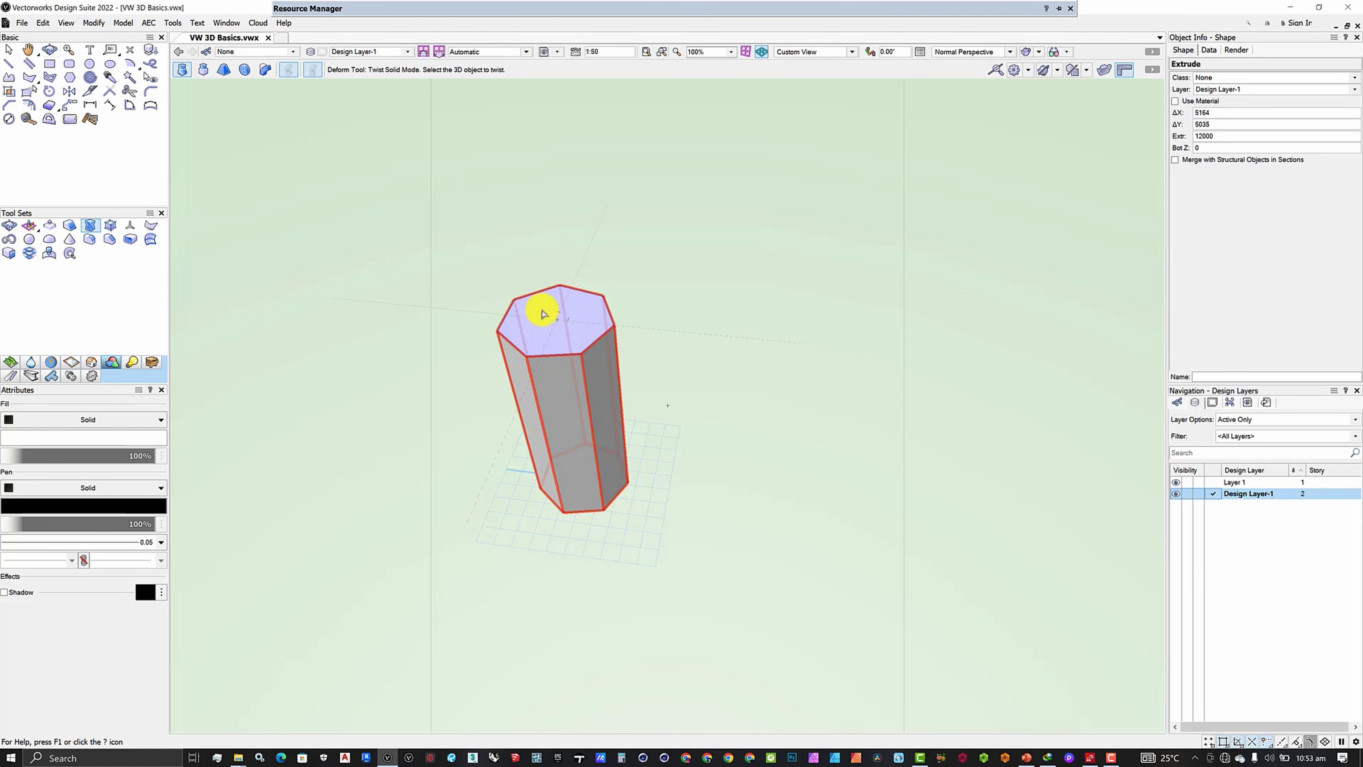
click(555, 321)
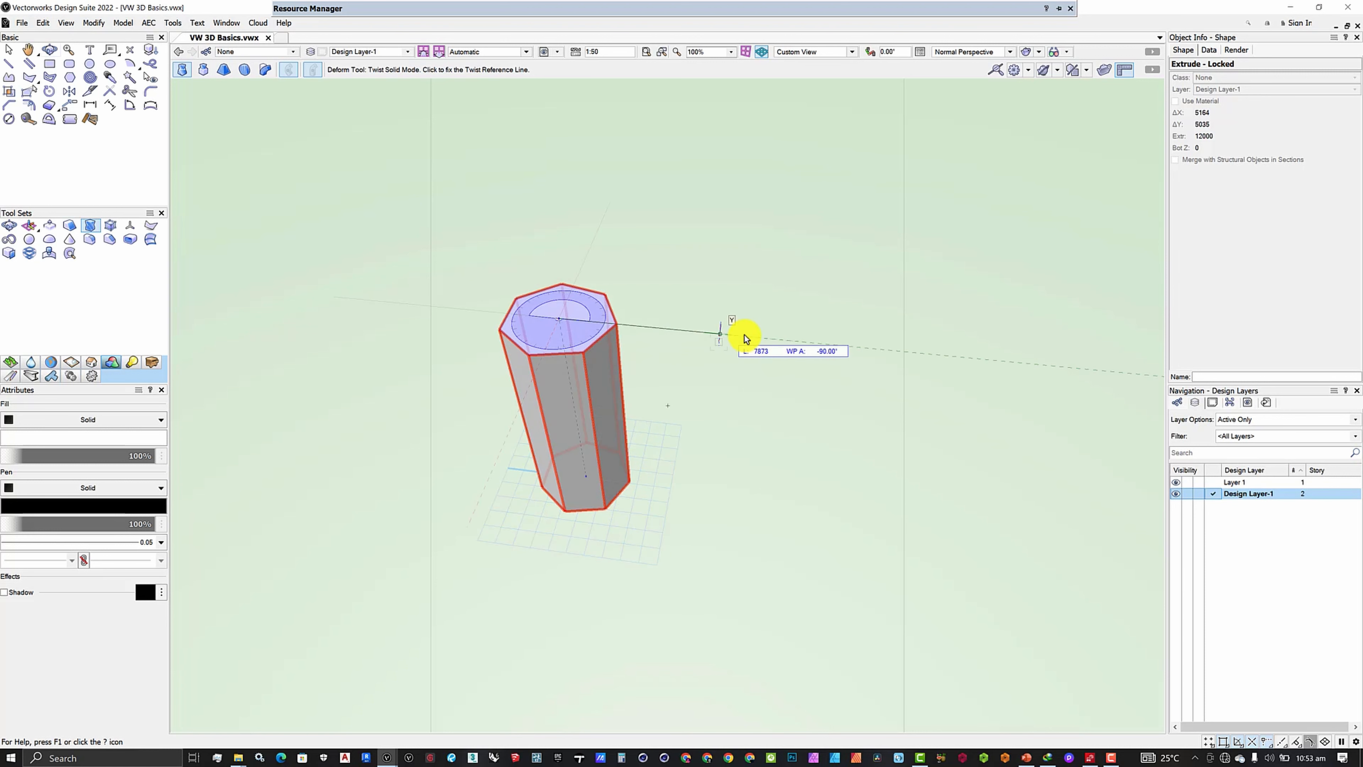
click(795, 343)
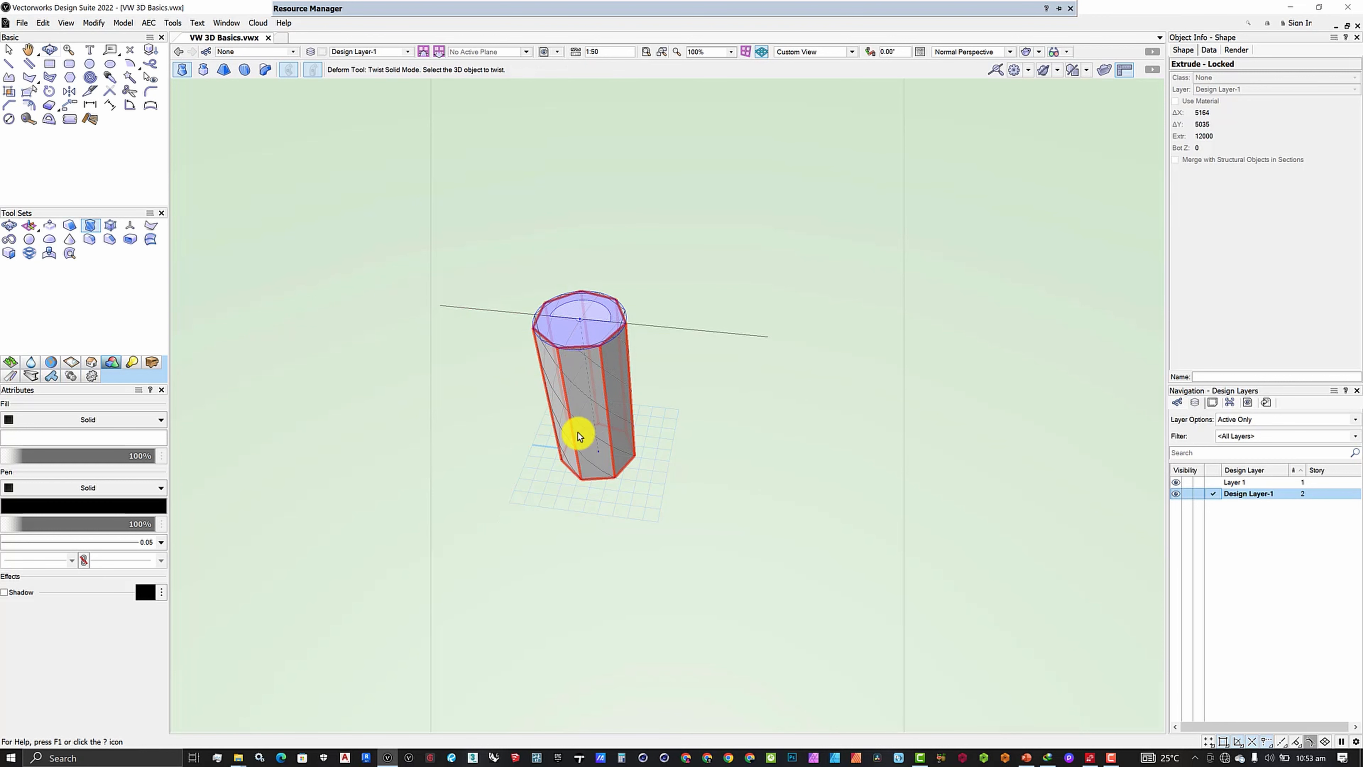
click(611, 514)
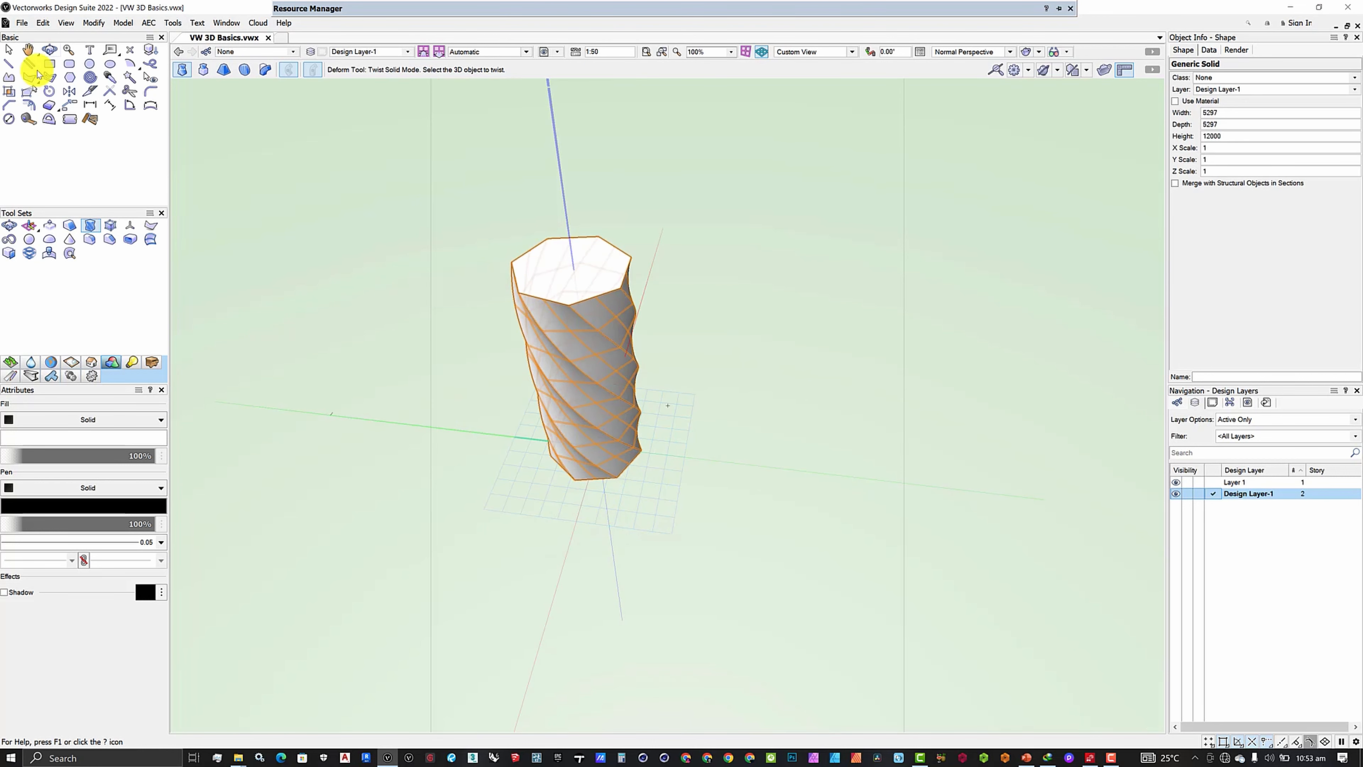
- Draw a corner-to-corner rectangle about 7710 by 7250 mm on the ground beside the twisted column
drag(538, 400, 538, 400)
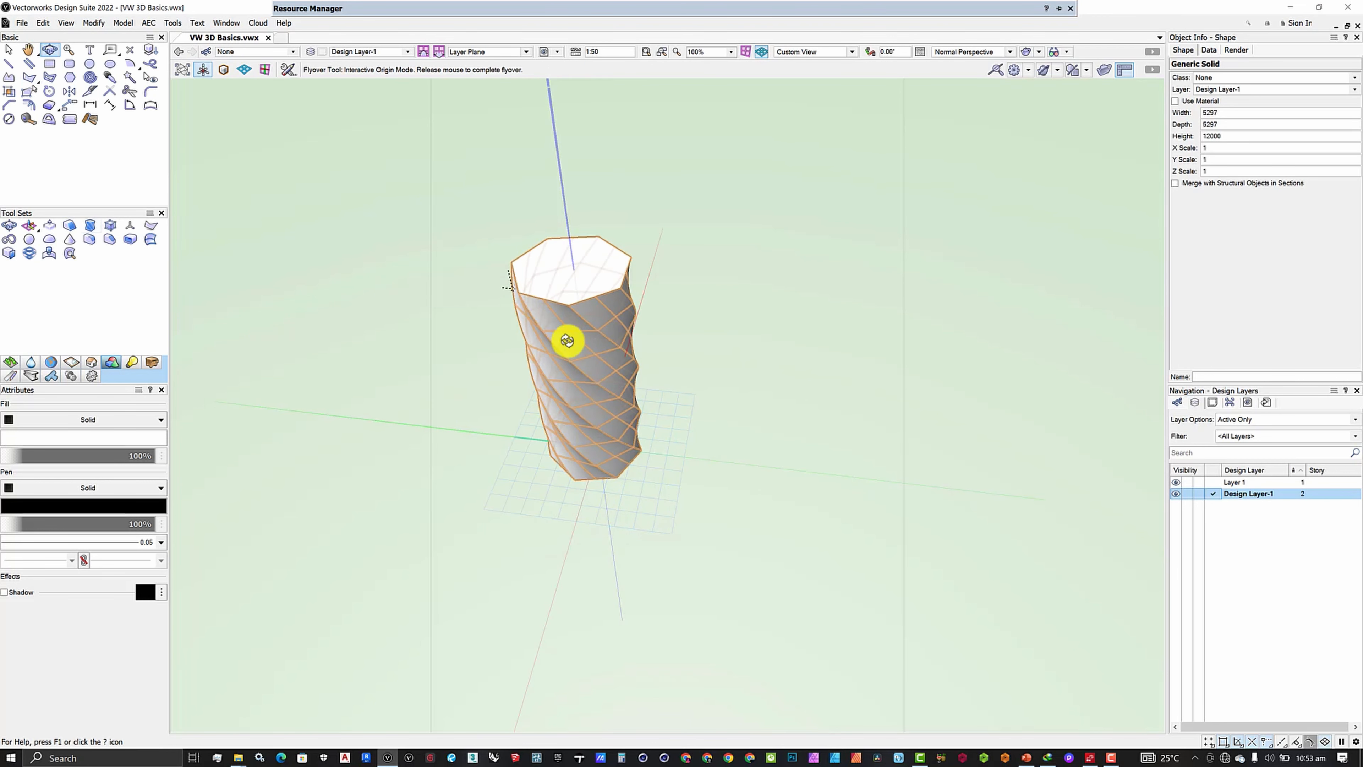
drag(567, 340, 453, 401)
scroll(441, 412, down, 3)
scroll(550, 419, up, 6)
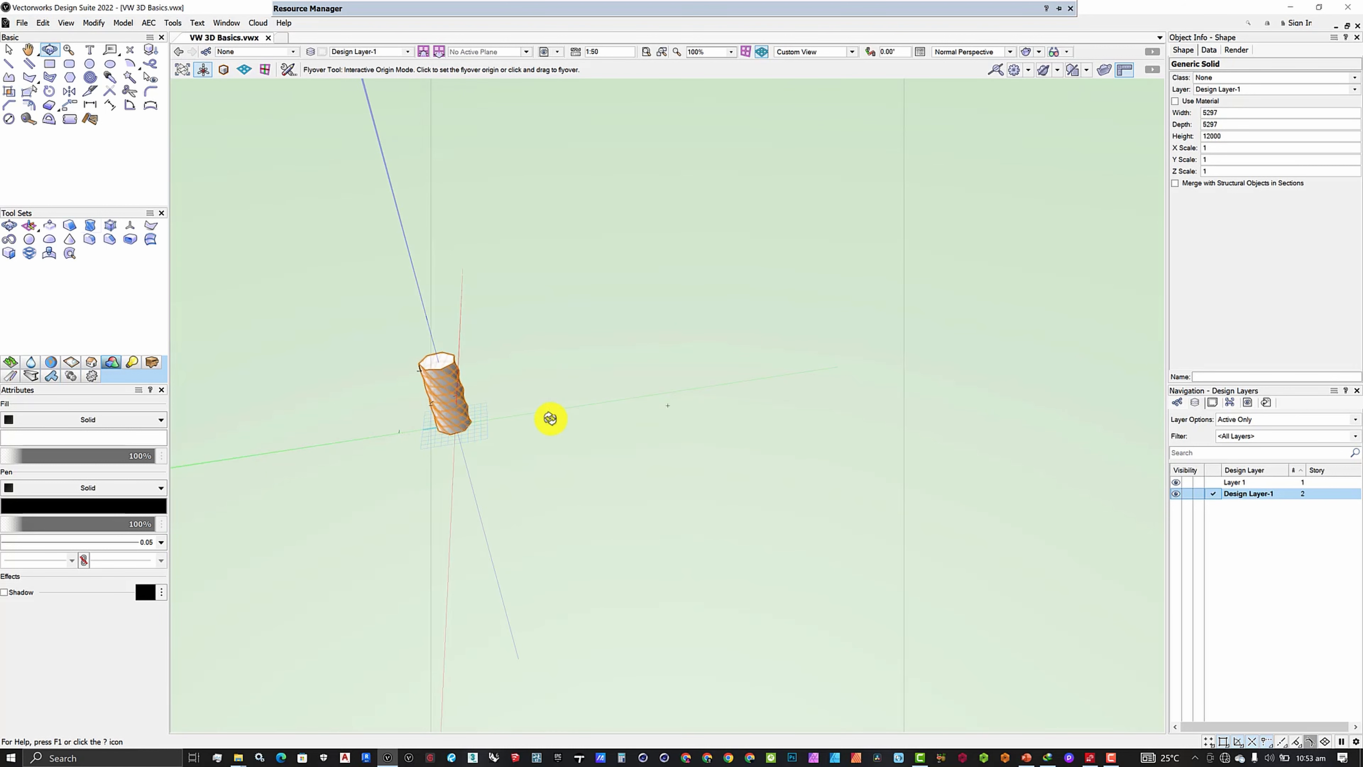
click(69, 64)
click(50, 64)
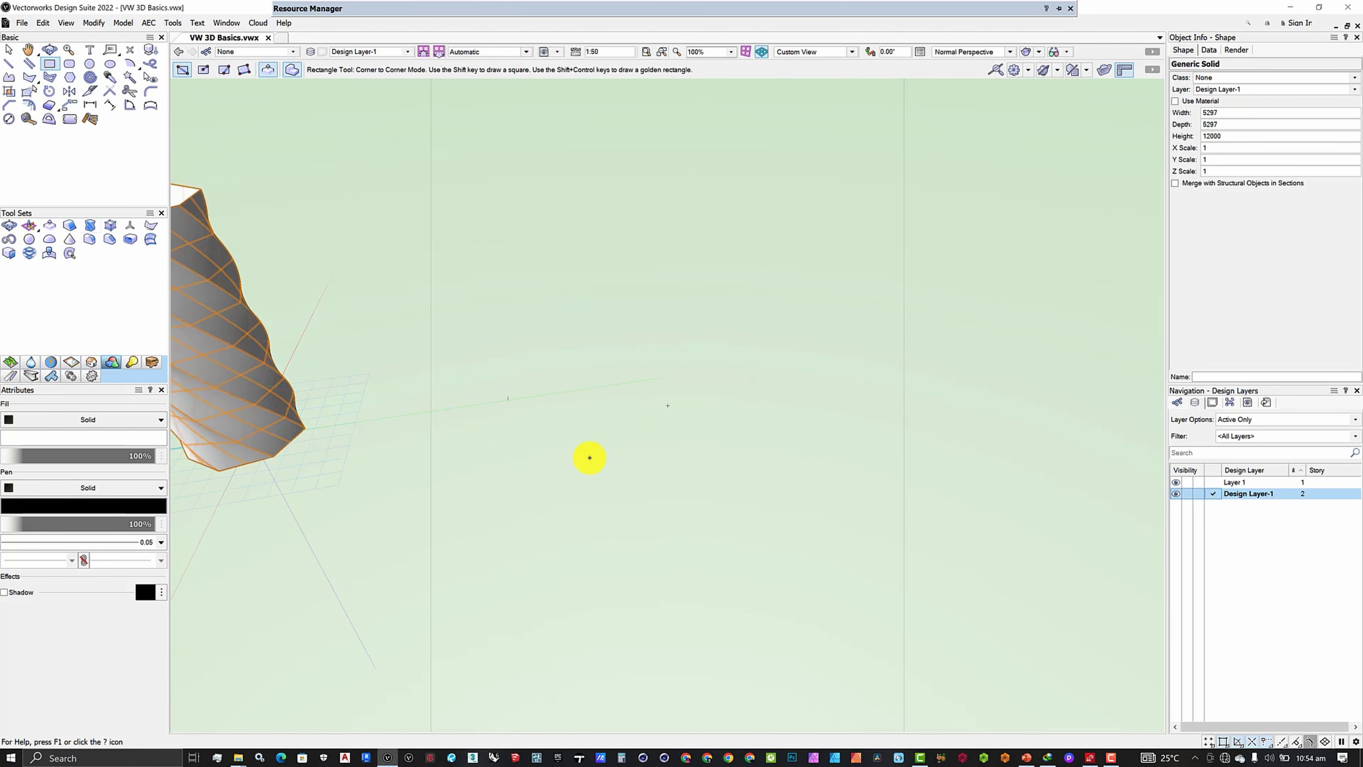
click(503, 385)
click(655, 447)
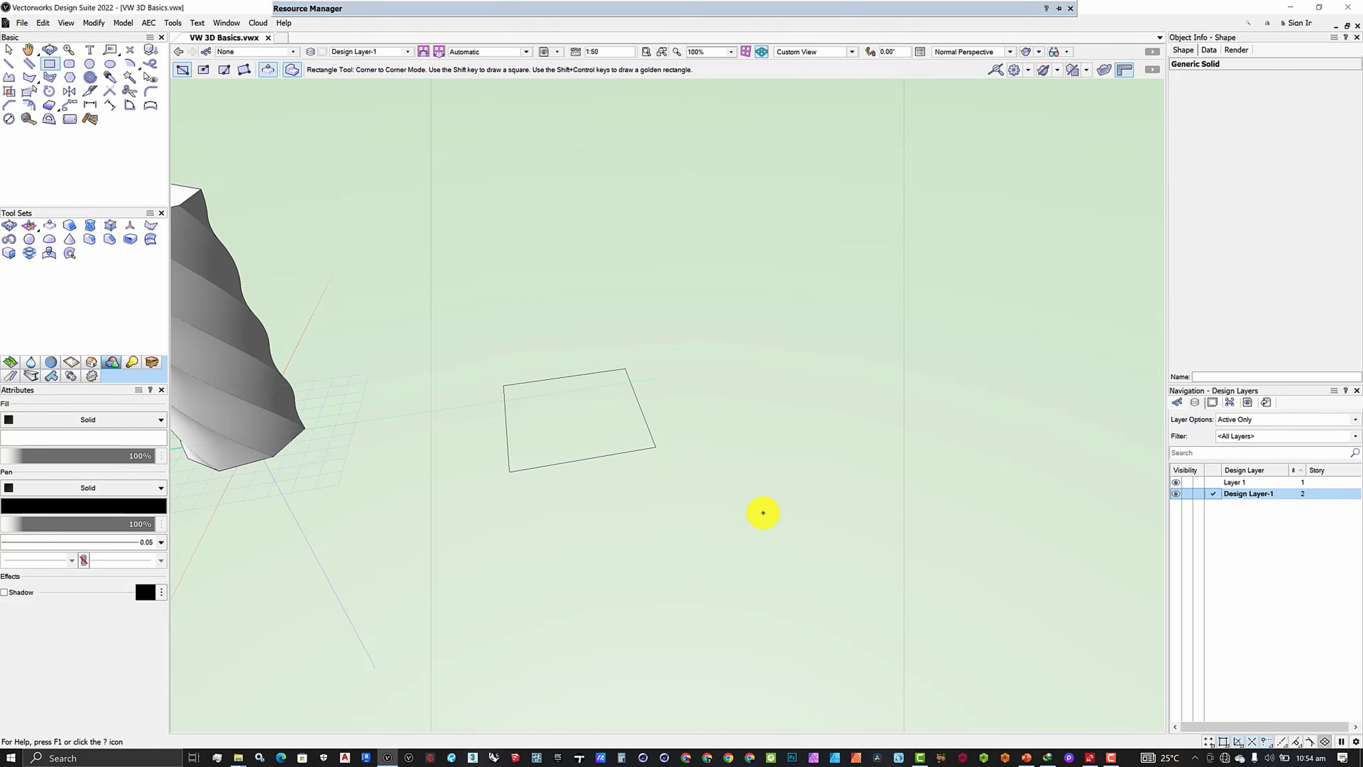
scroll(699, 508, down, 3)
scroll(676, 495, up, 2)
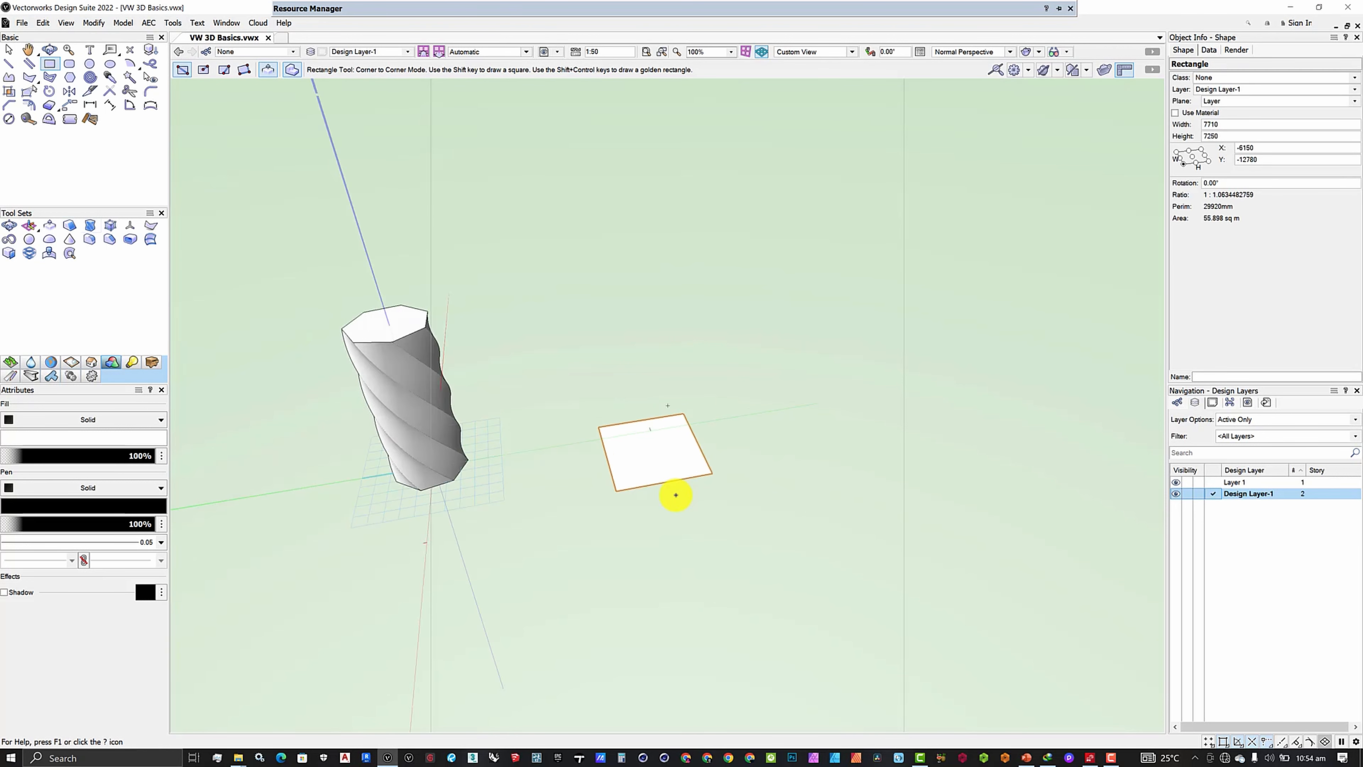
scroll(675, 495, up, 3)
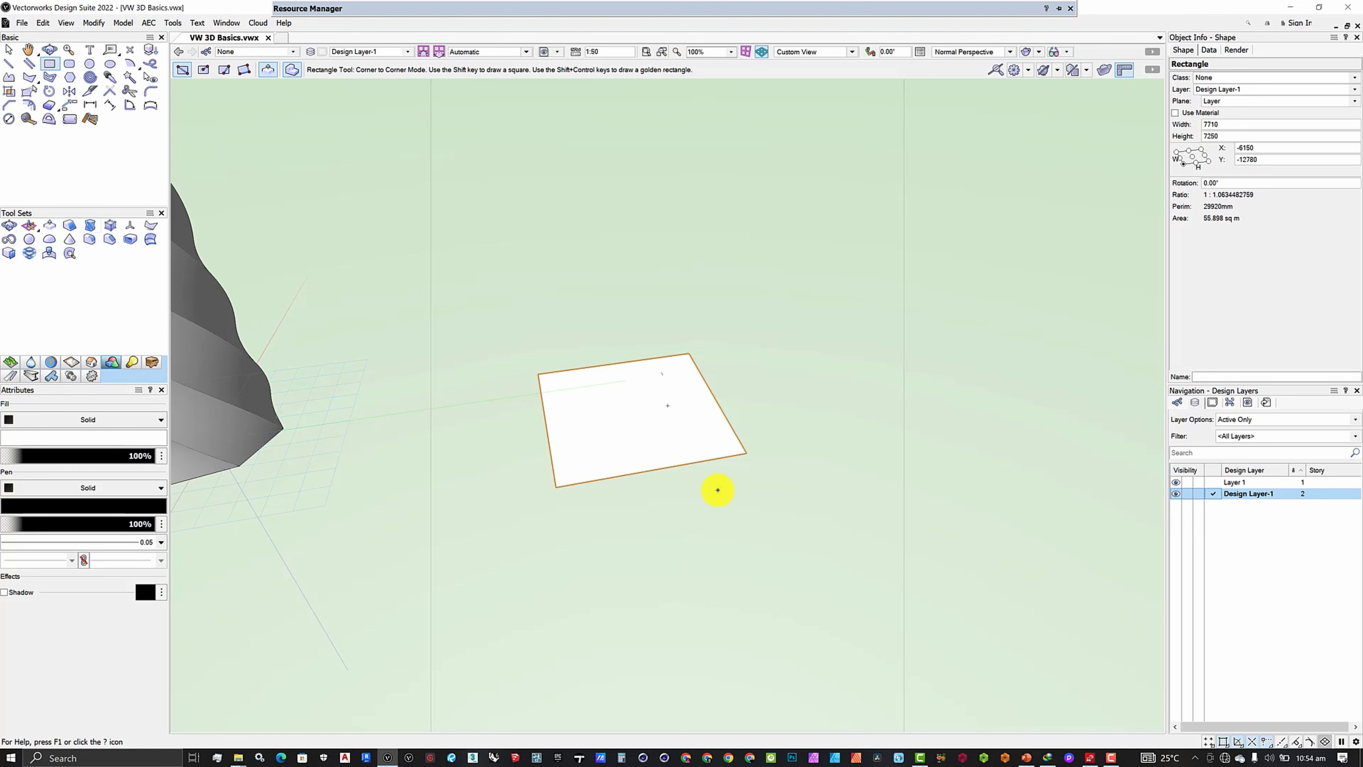
- Extrude the rectangle beside the twisted column to a height of 12000 mm
key(ctrl+e)
key(Return)
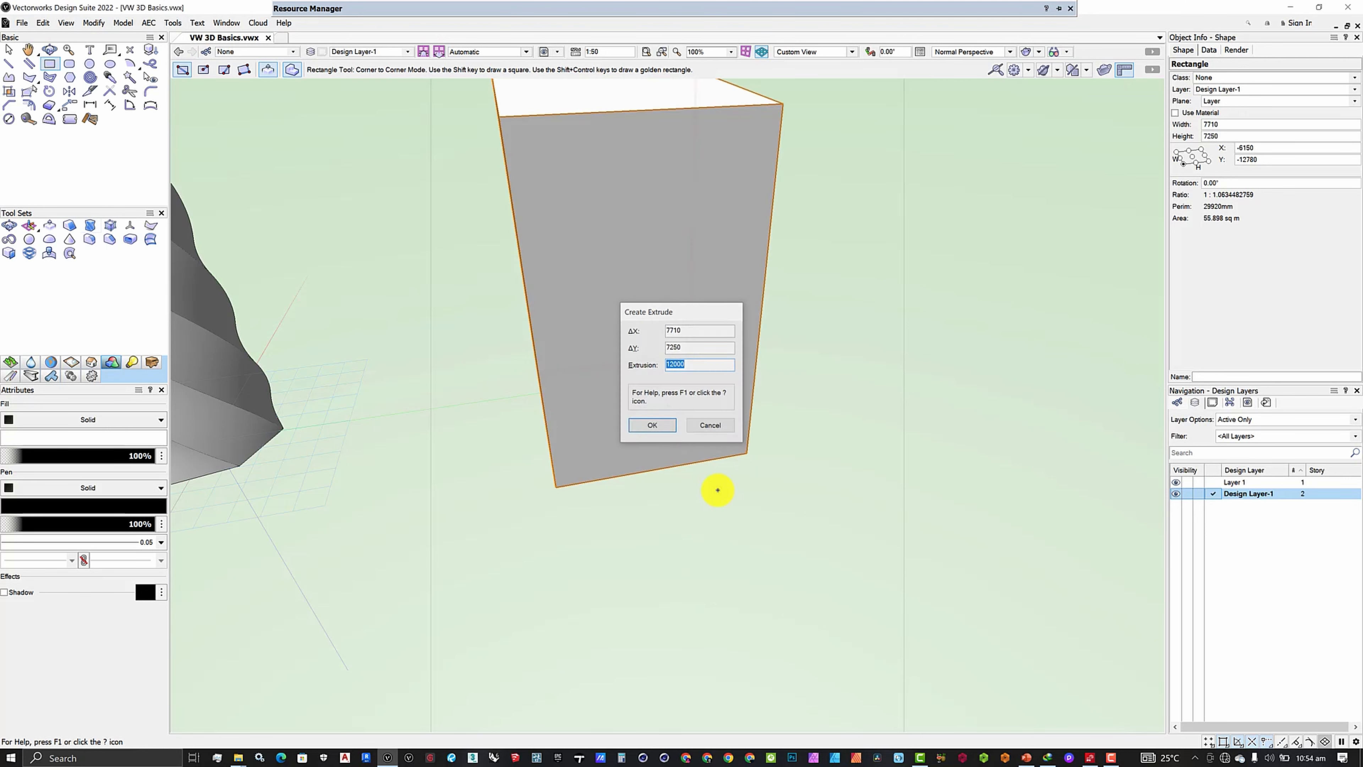
scroll(644, 646, down, 3)
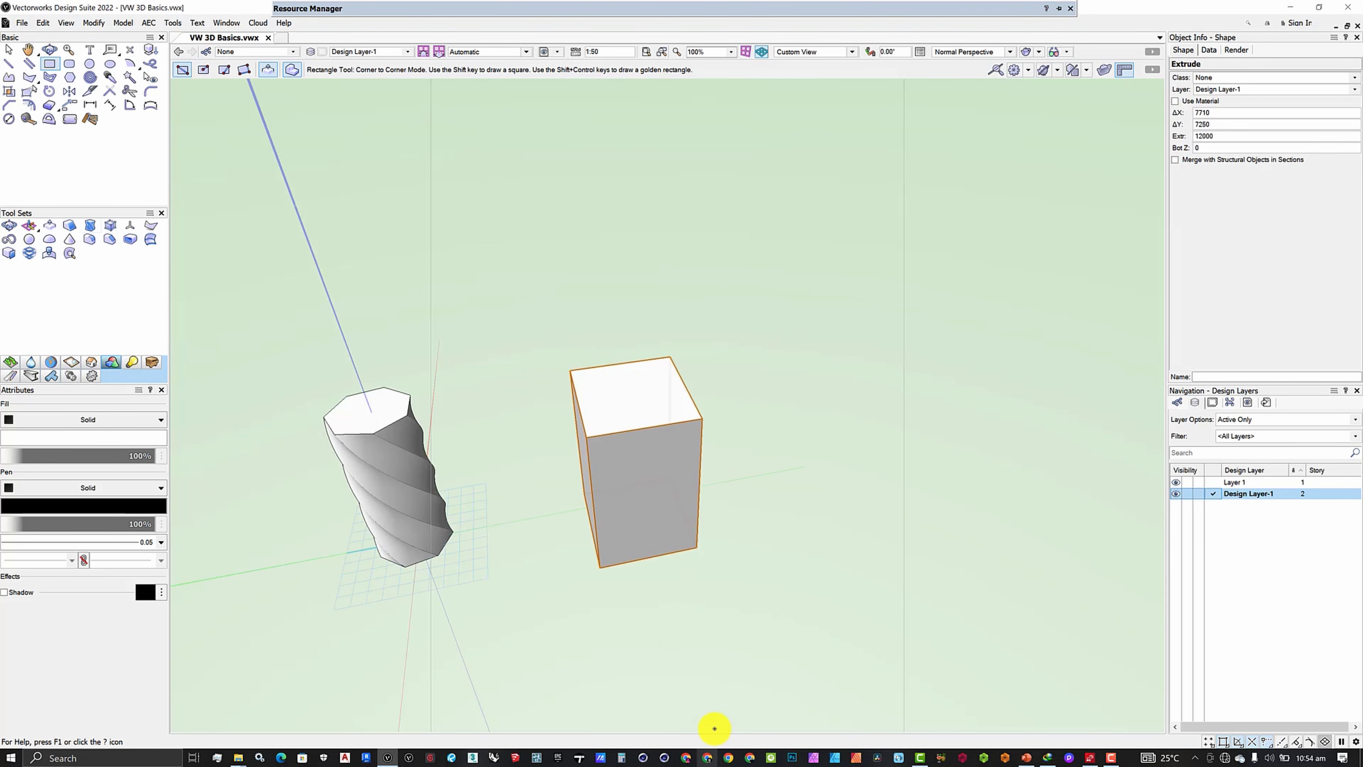
scroll(579, 680, up, 2)
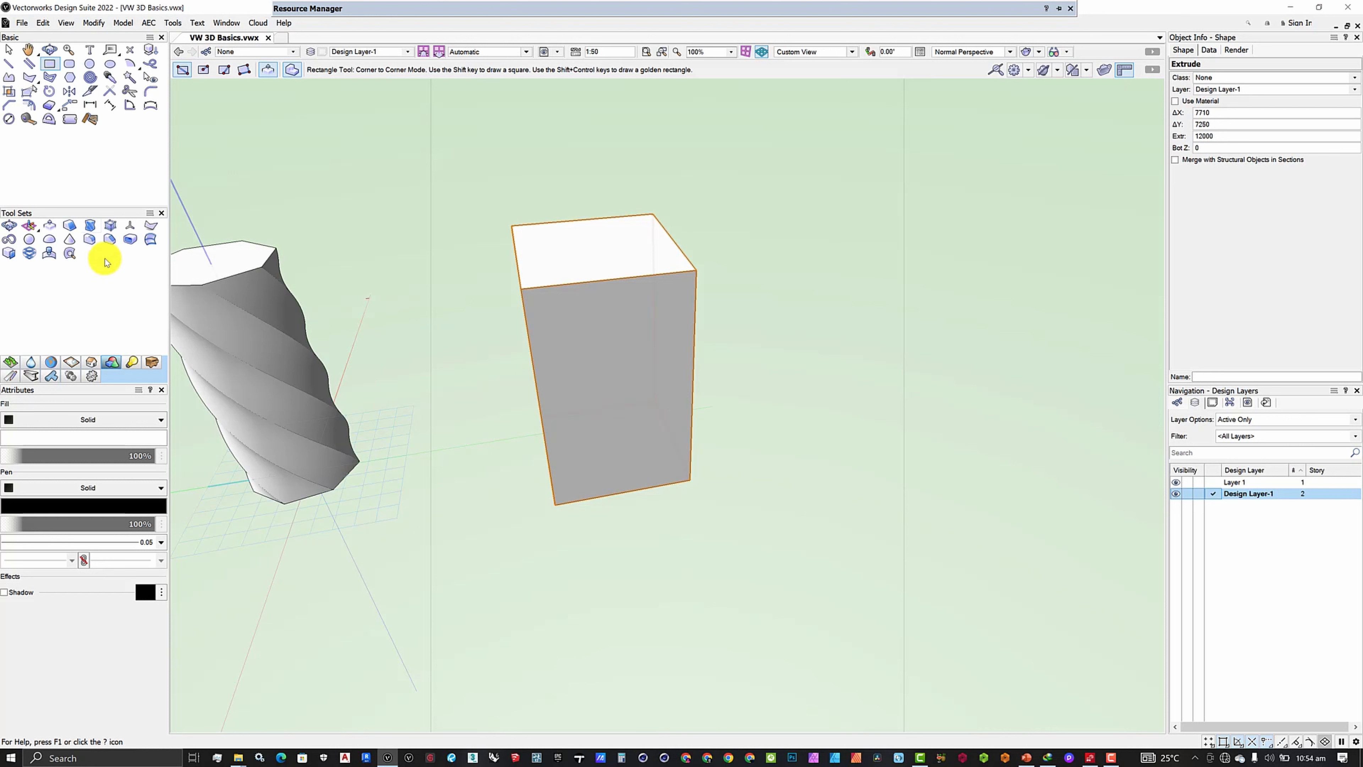
- Twist the rectangular block about the centre of its top face into a tightly wound screw shape with the Deform tool in Twist Solid mode
click(92, 227)
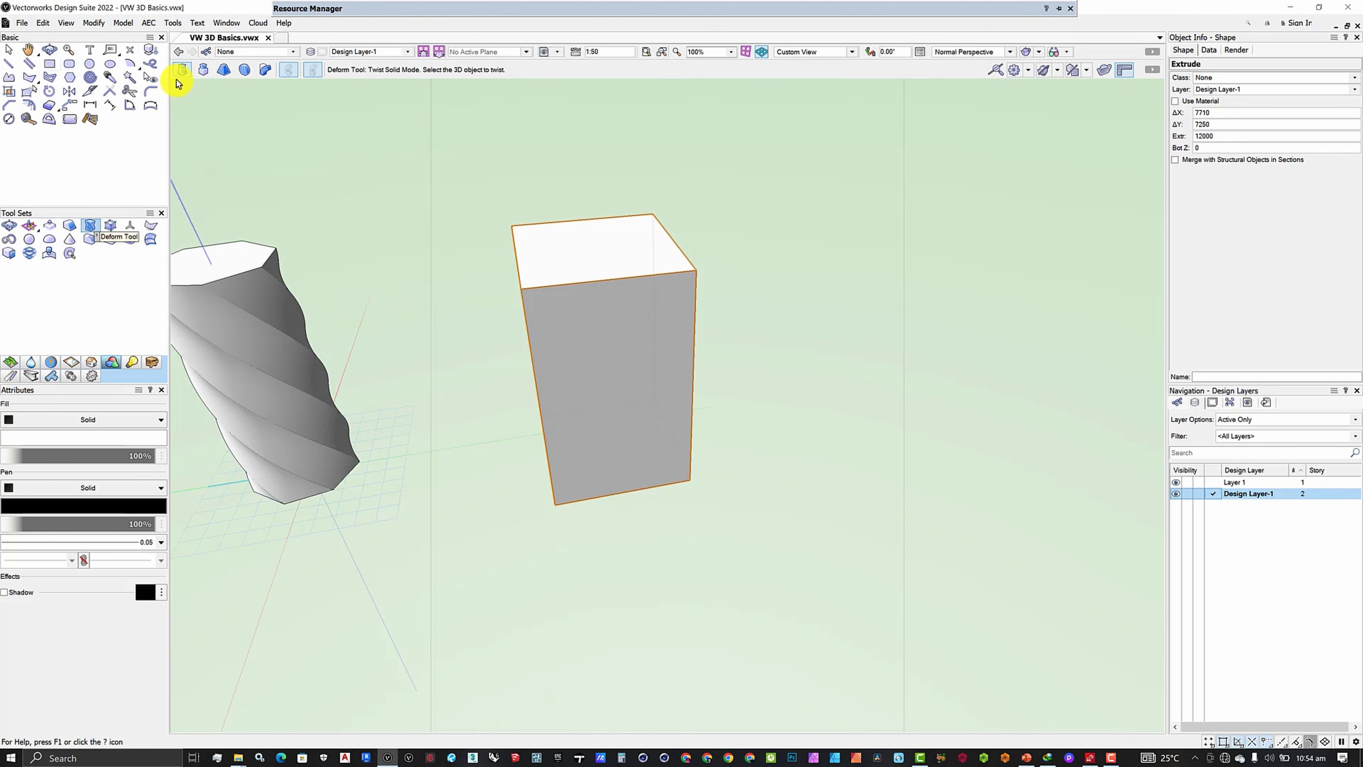
click(594, 247)
click(594, 247)
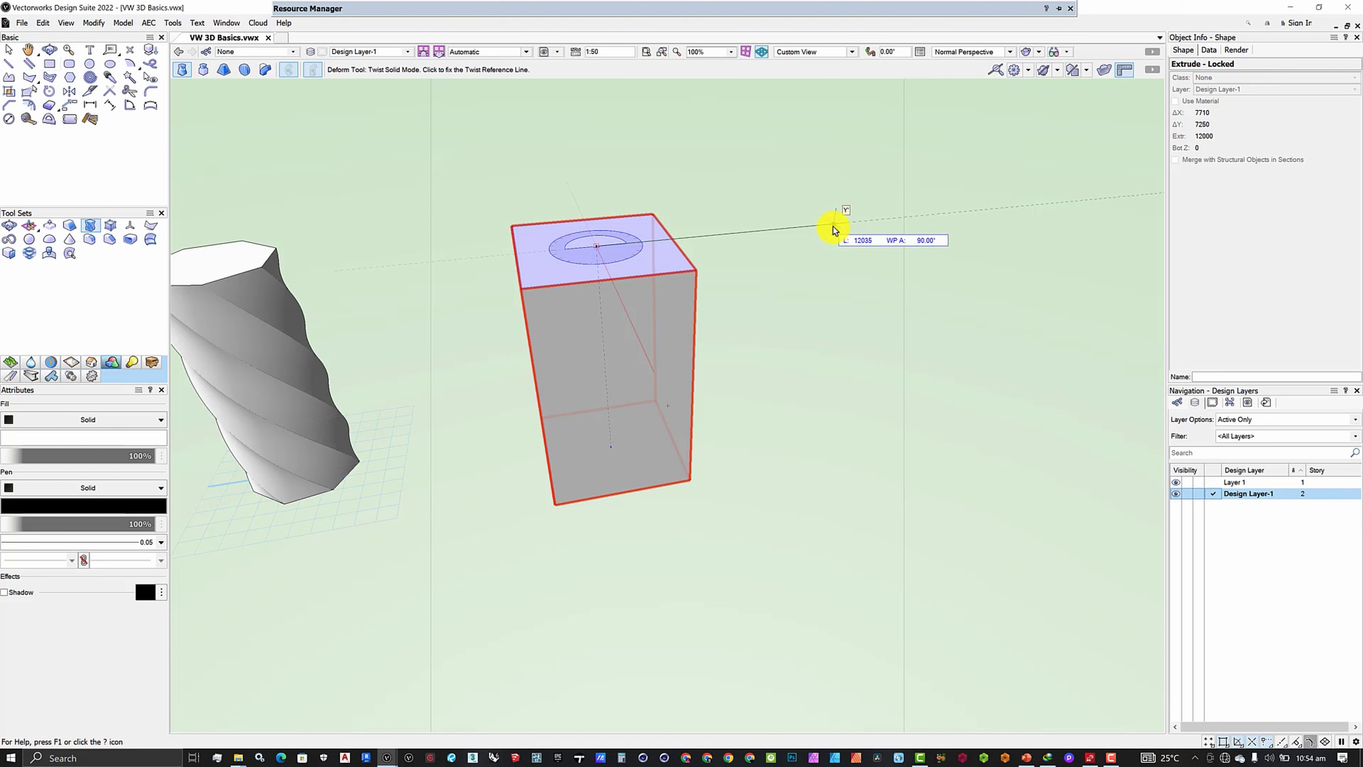
scroll(833, 230, down, 2)
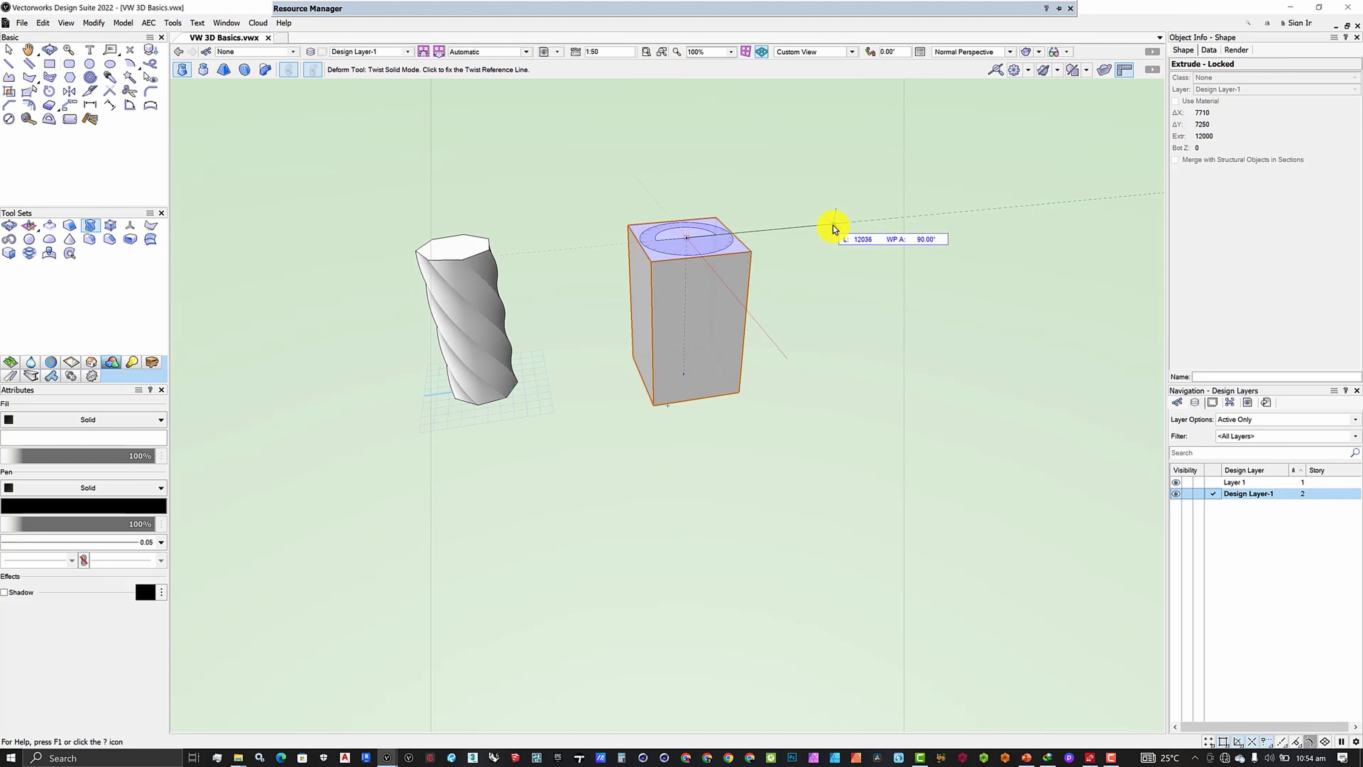
click(834, 229)
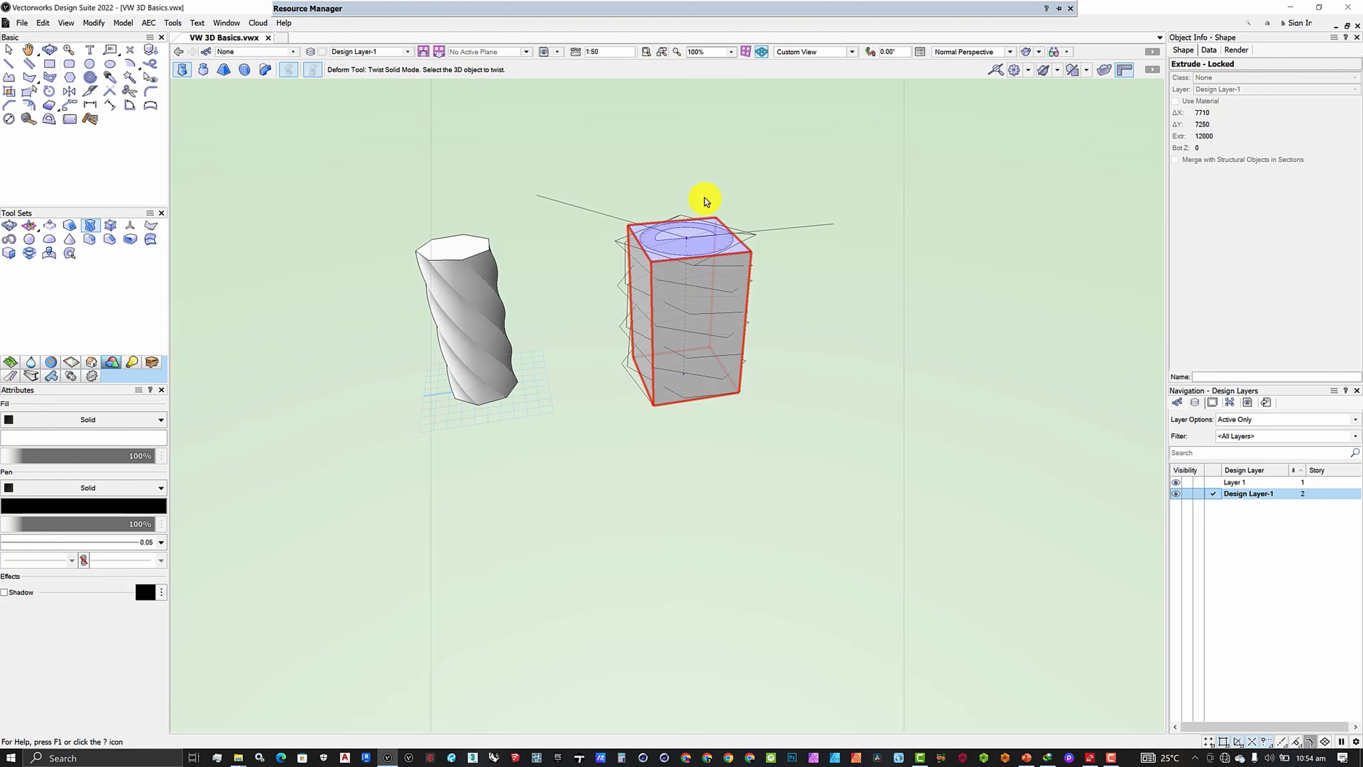
click(603, 206)
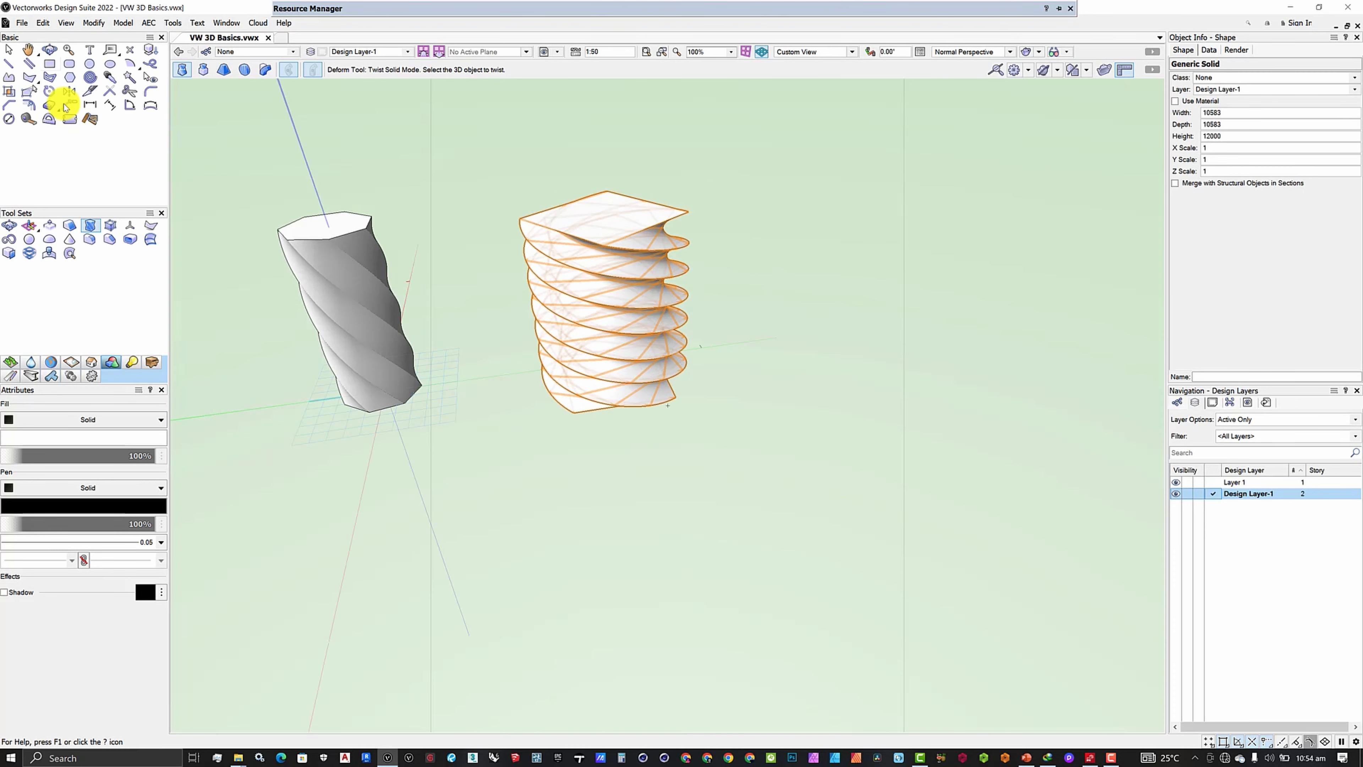
- Examine the screw-shaped block and the twisted column from low and high viewpoints
click(49, 49)
drag(699, 420, 450, 271)
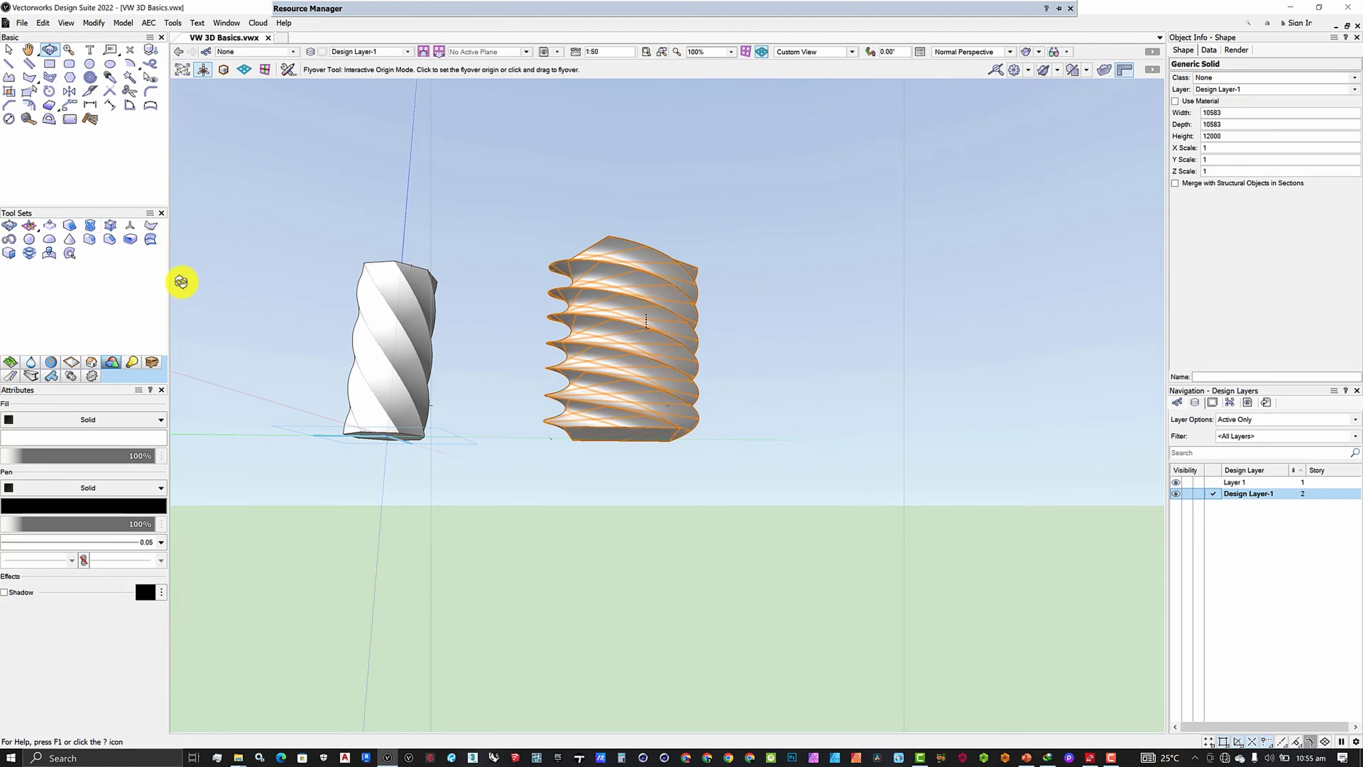
click(90, 224)
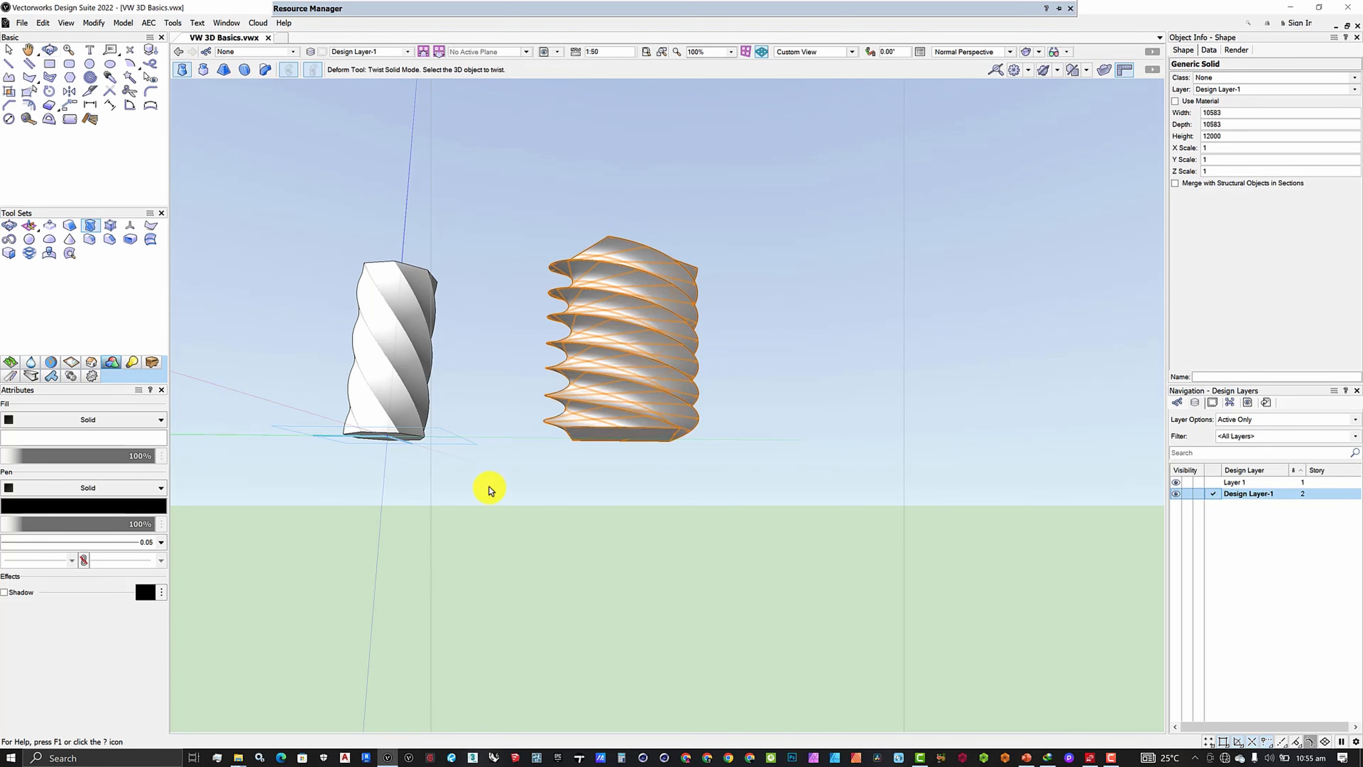
click(23, 24)
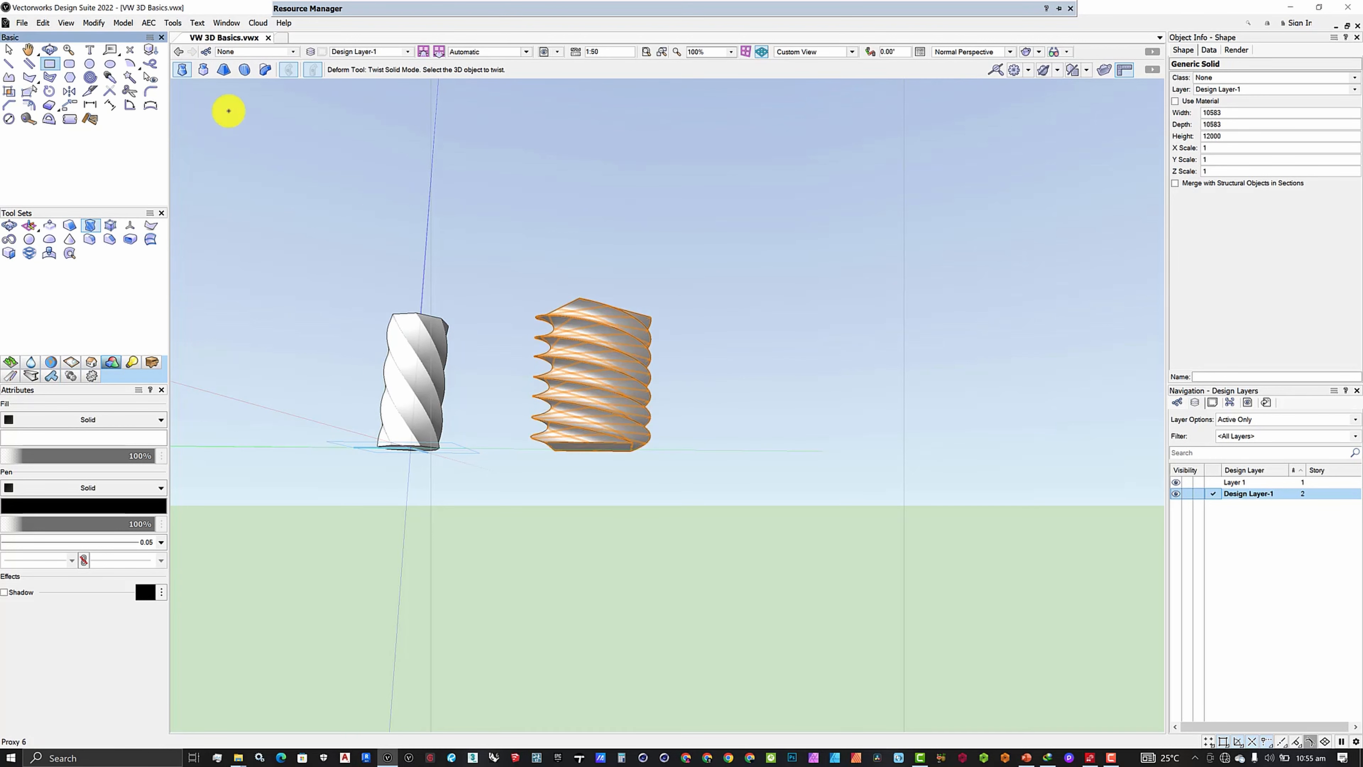
click(49, 50)
drag(492, 336, 191, 153)
scroll(435, 450, down, 4)
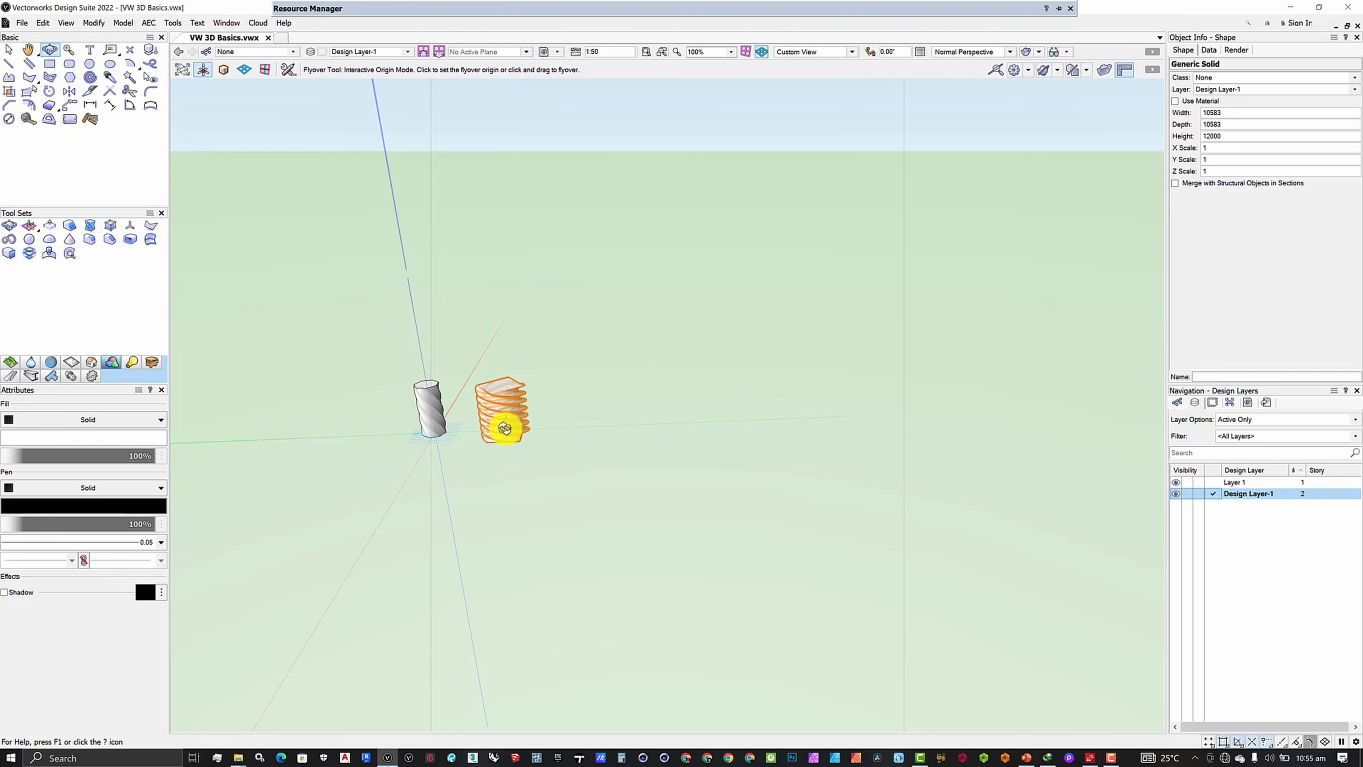
scroll(506, 429, up, 5)
scroll(485, 409, down, 1)
scroll(574, 426, up, 2)
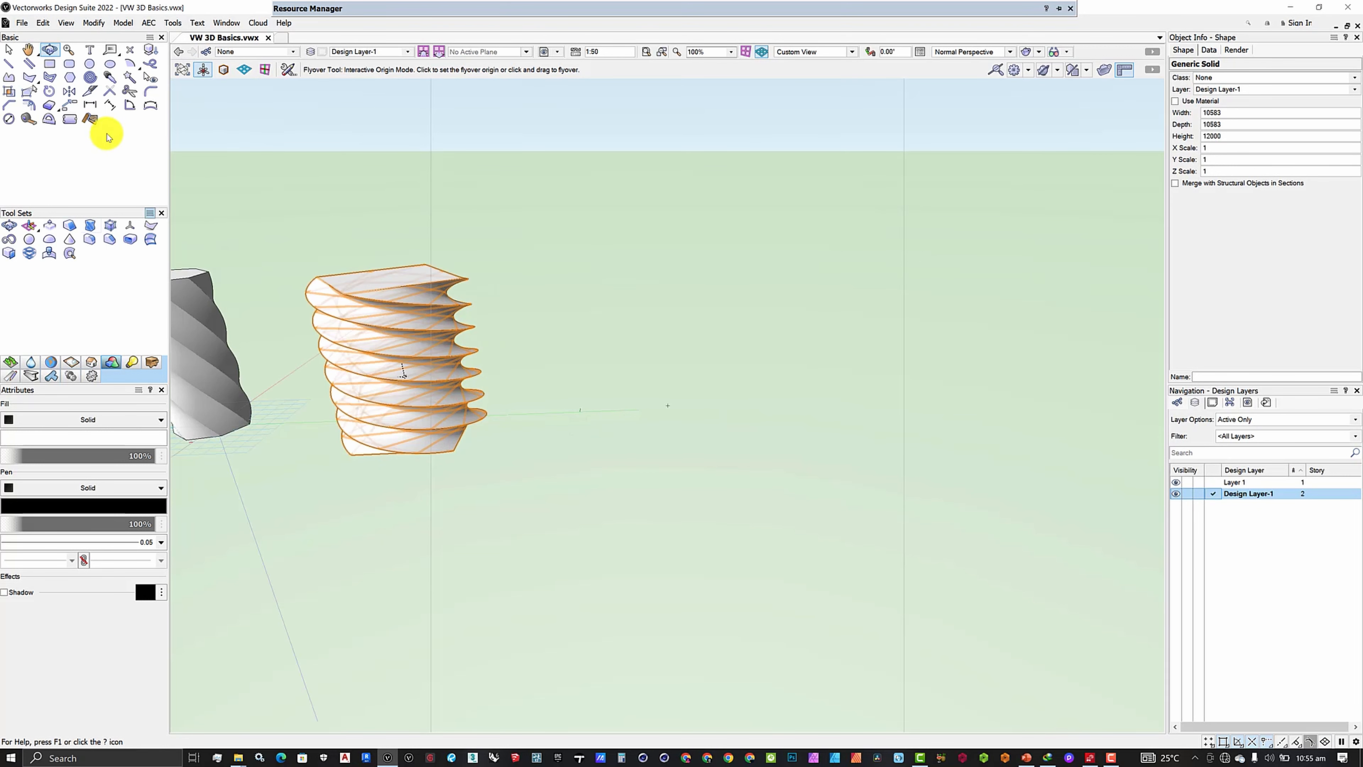
- Draw a corner-to-corner rectangle about 9170 by 9030 mm on the ground beside the screw-shaped block
key(4)
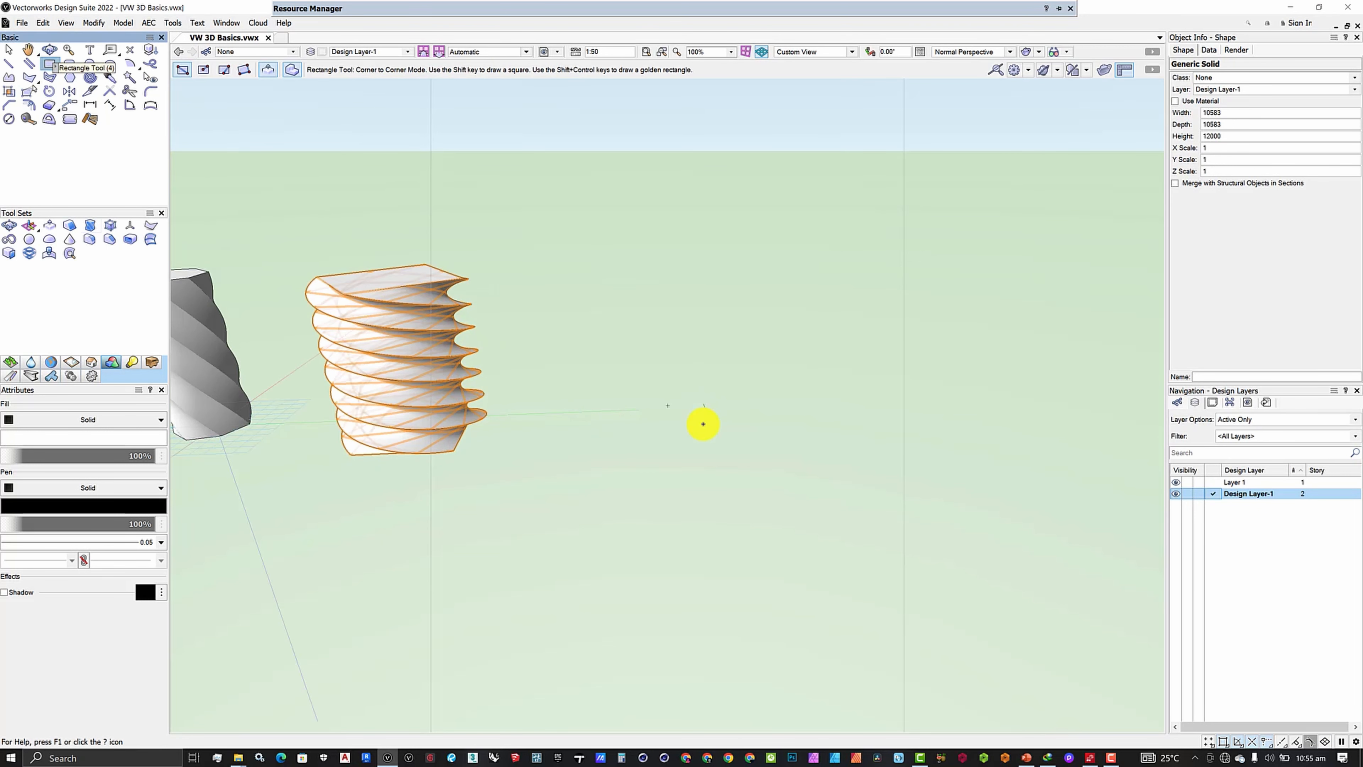
click(653, 411)
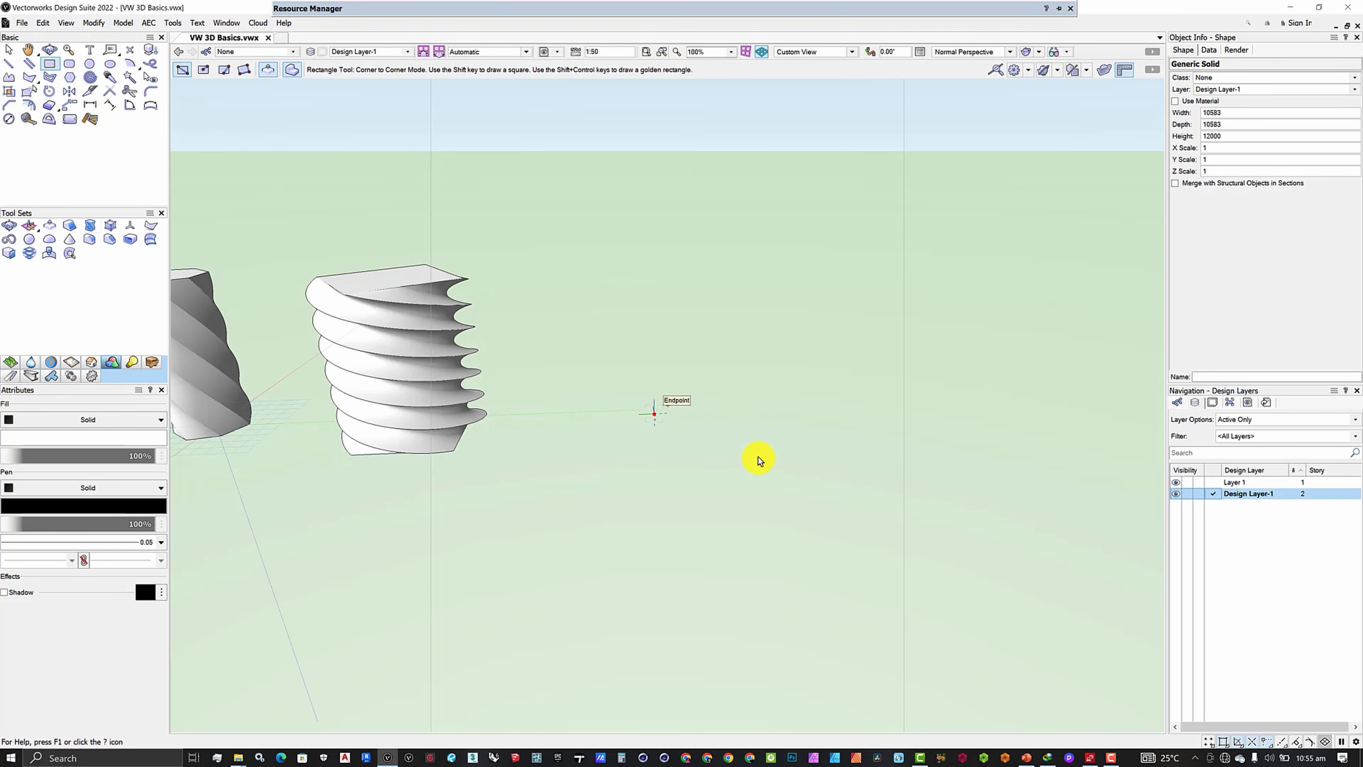
click(783, 463)
scroll(773, 487, down, 2)
scroll(692, 379, up, 3)
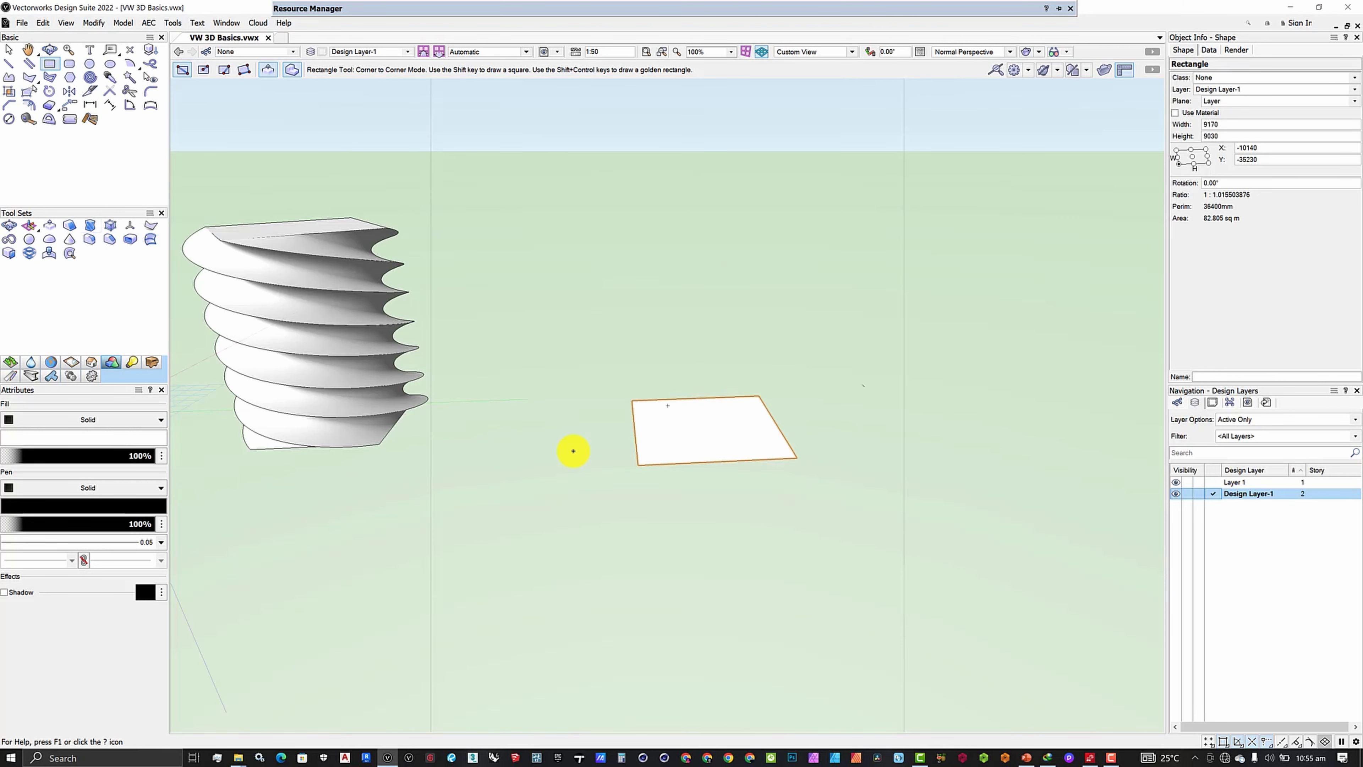
- Extrude the new 9170 by 9030 mm rectangle to a height of 12000 mm
scroll(560, 486, down, 2)
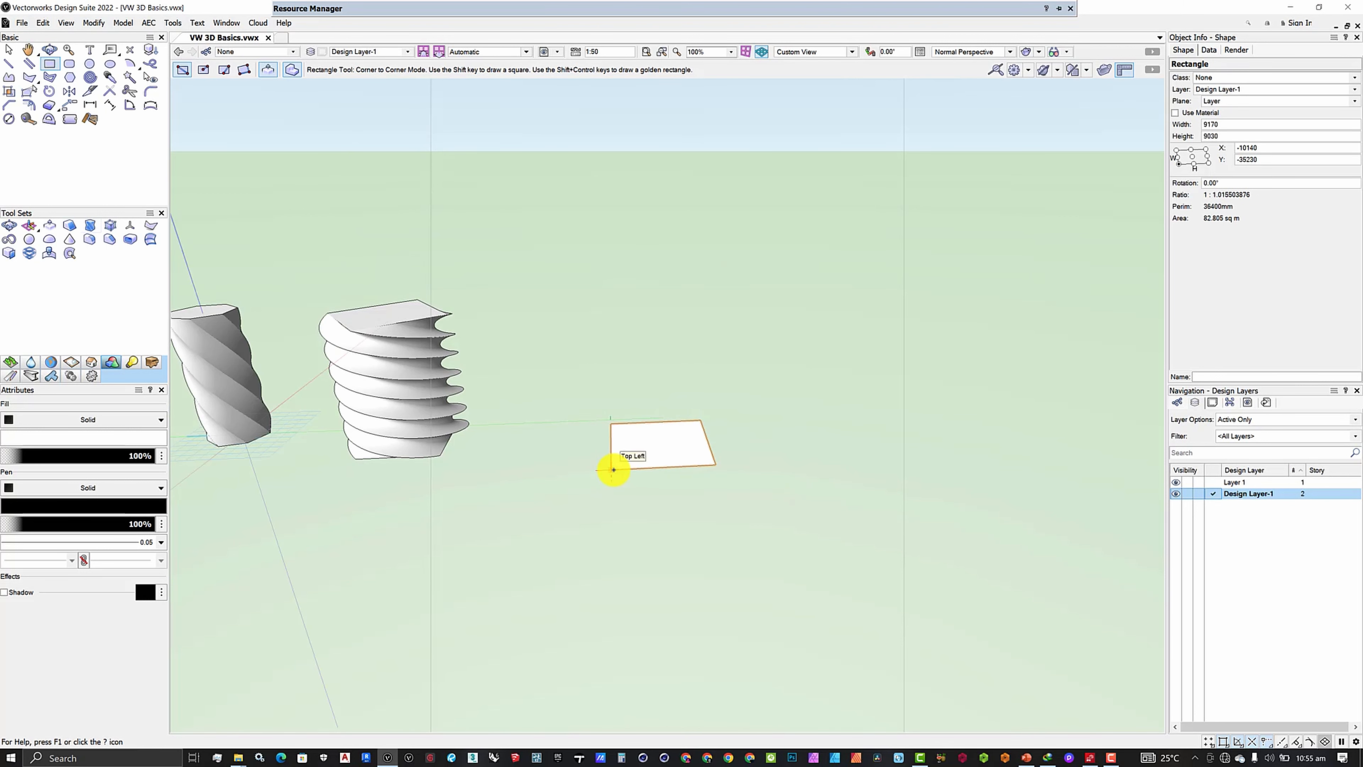
key(ctrl+e)
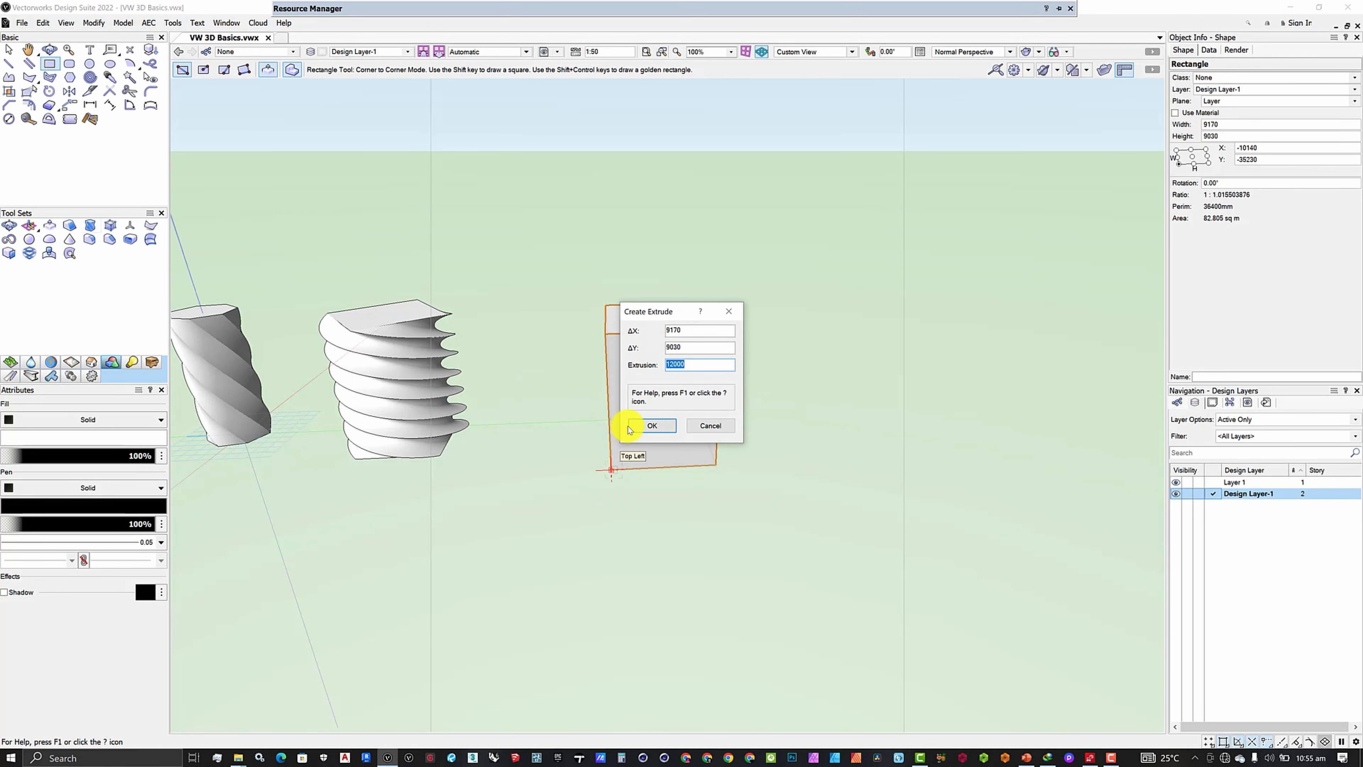
click(649, 426)
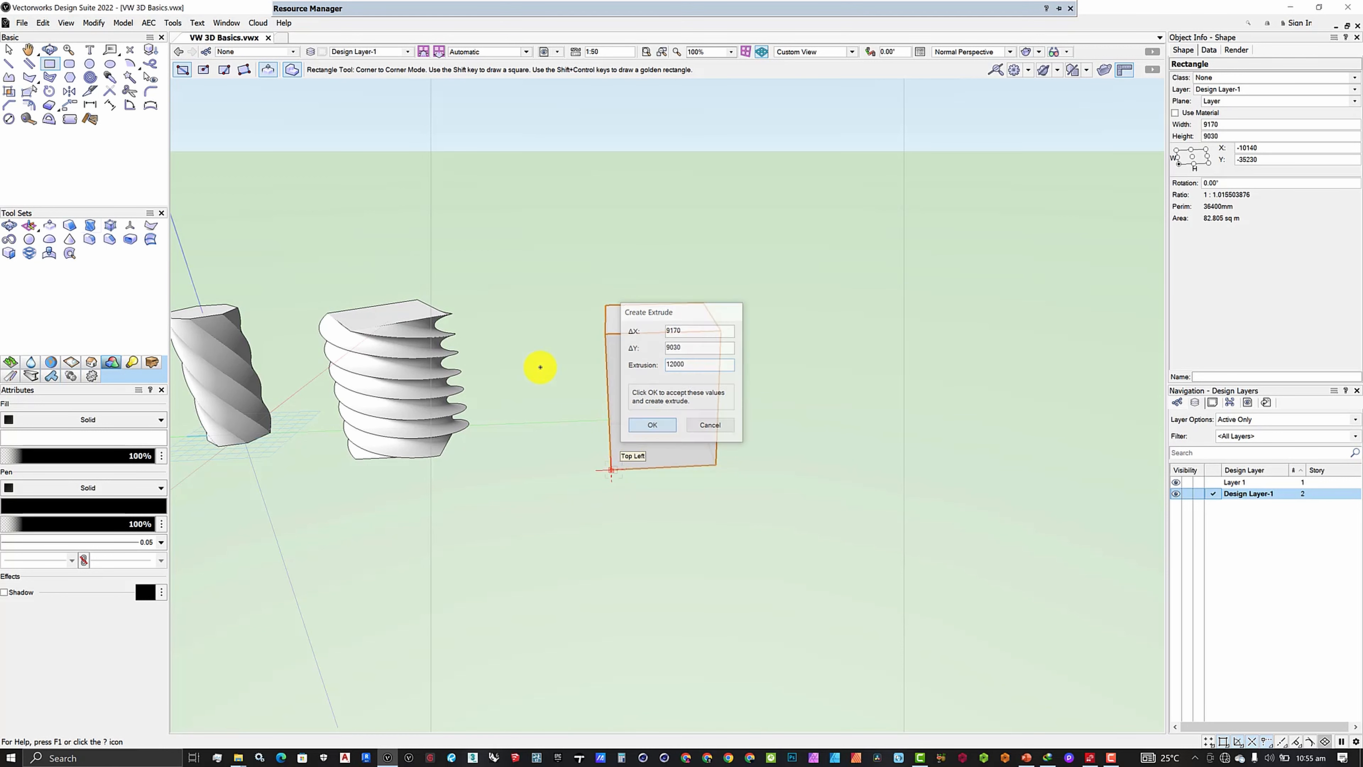
- Twist the top face of the third block about its centre with the Deform tool in Twist Face mode
click(91, 226)
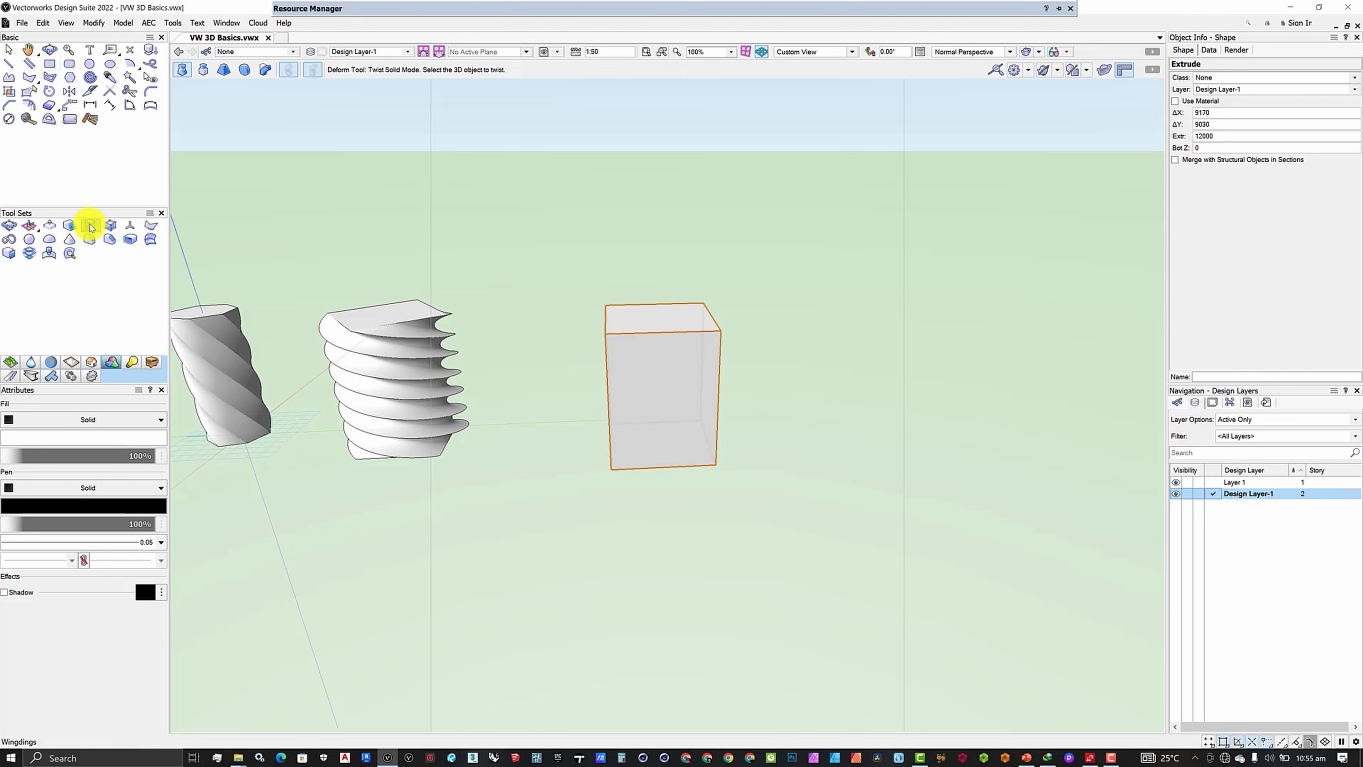
click(204, 75)
scroll(794, 653, down, 2)
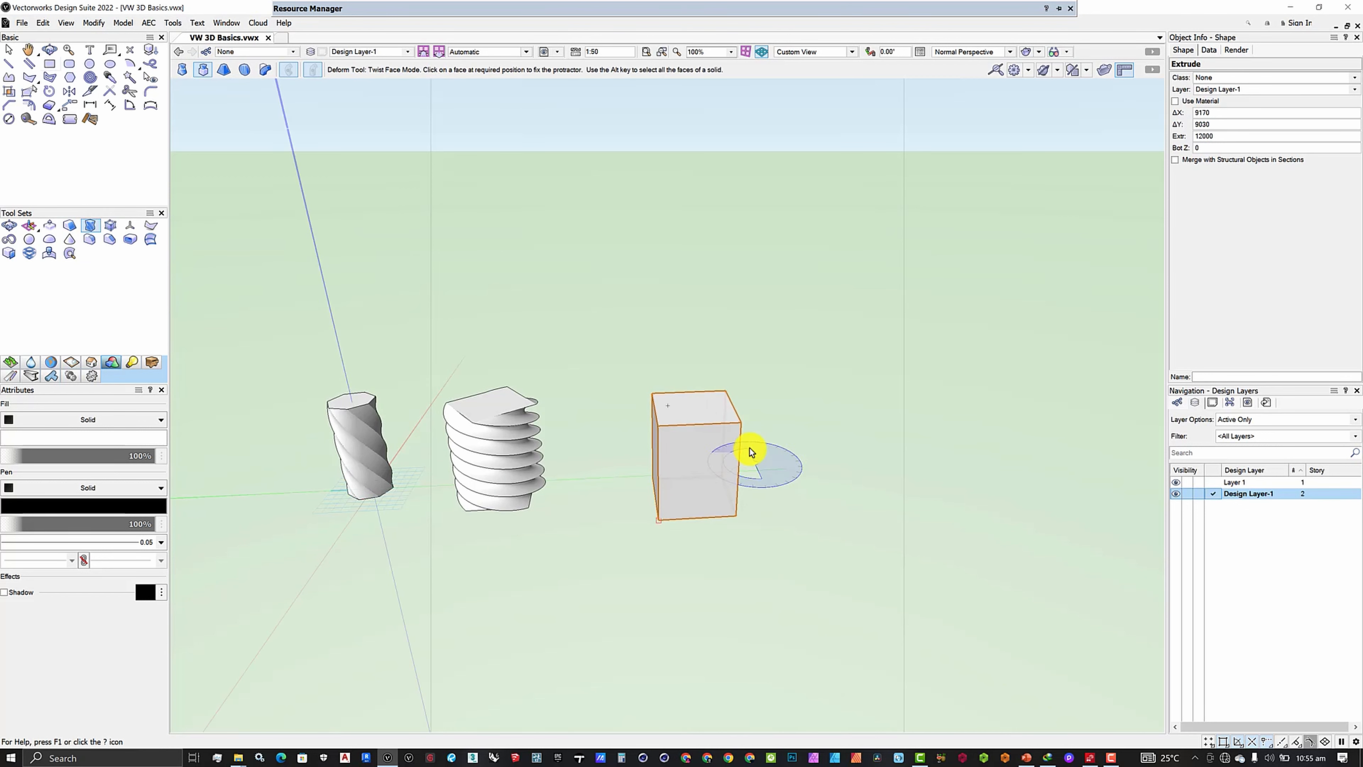
scroll(749, 447, up, 3)
click(666, 384)
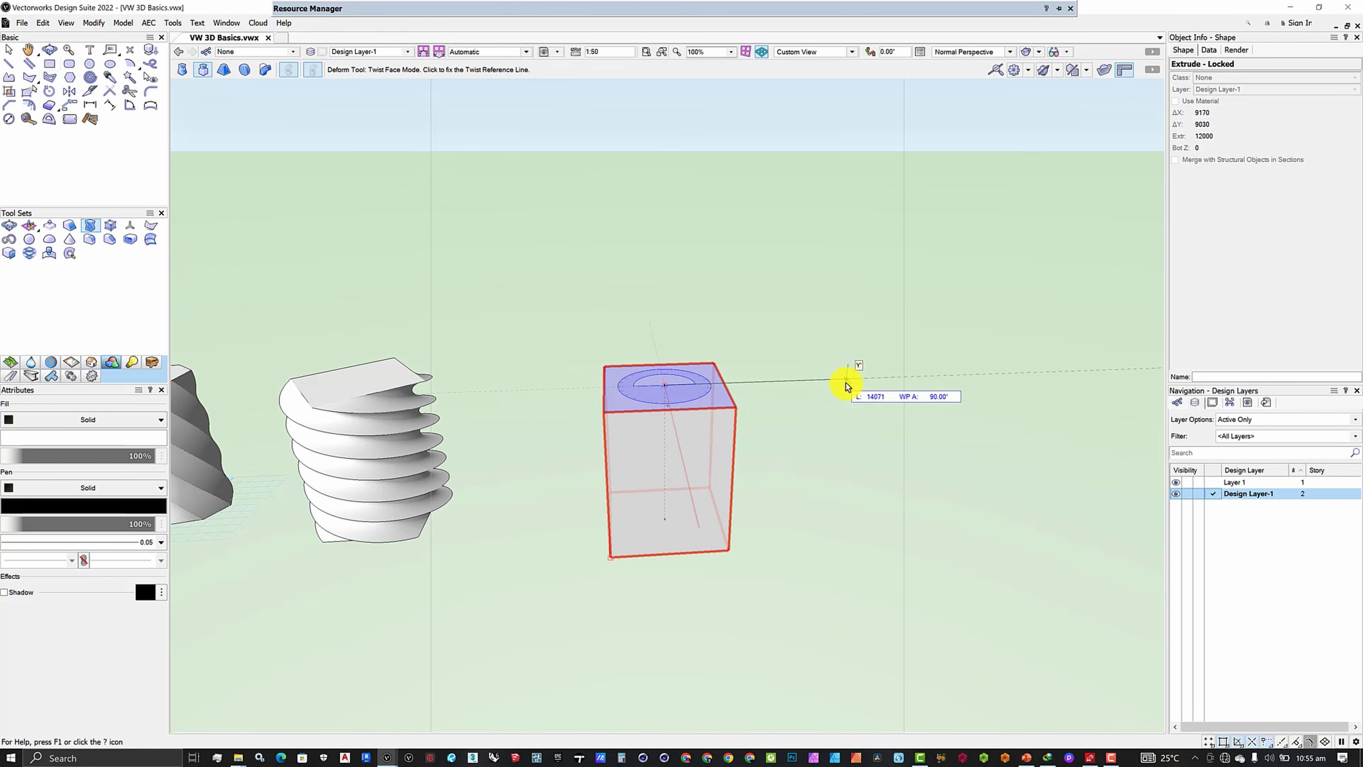
click(846, 379)
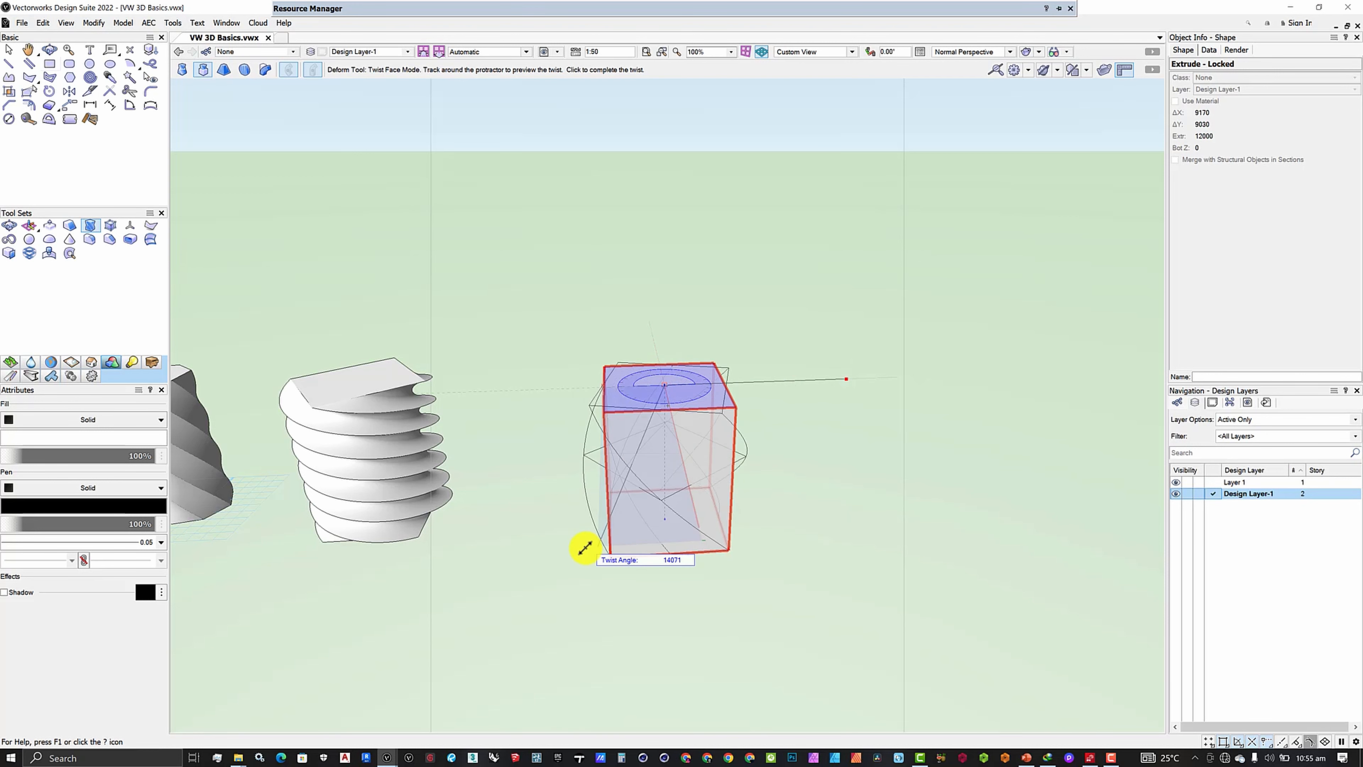
click(529, 512)
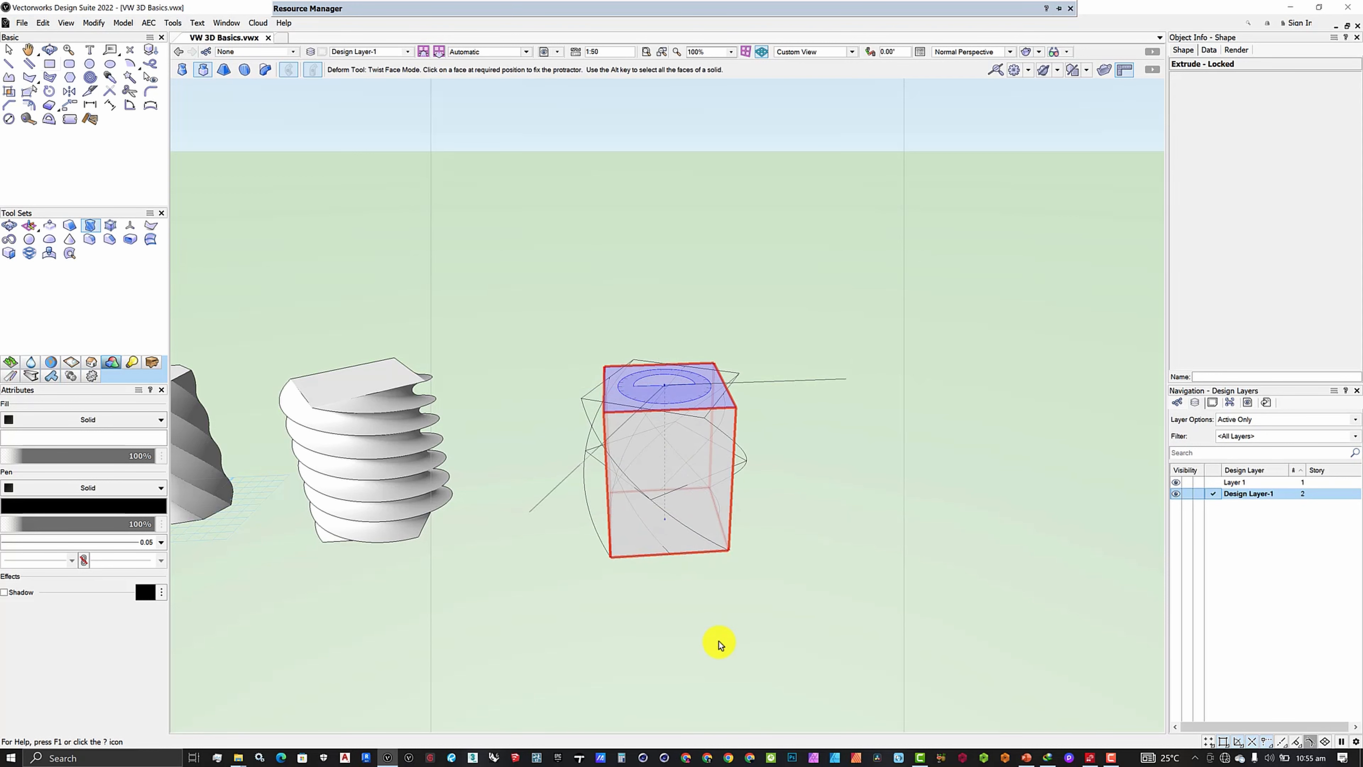
middle_drag(667, 533, 611, 486)
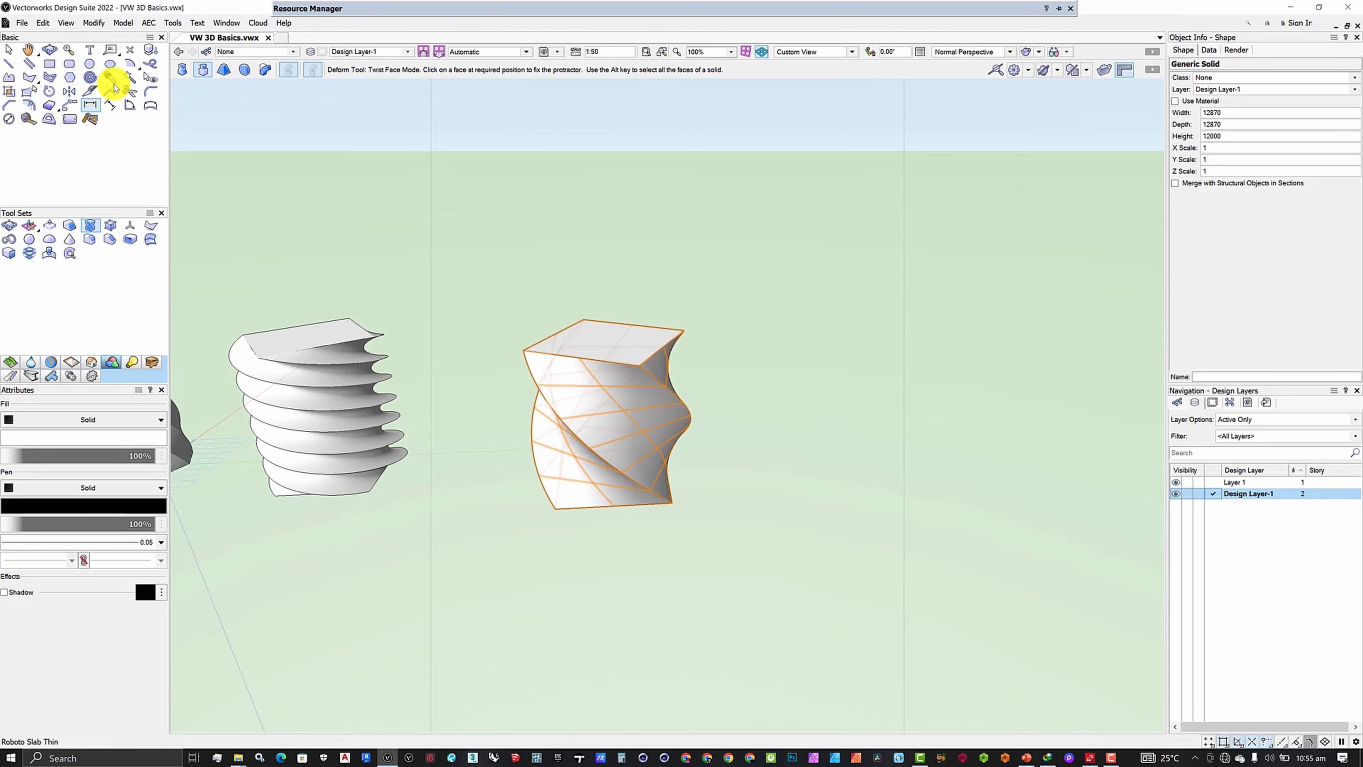
click(52, 50)
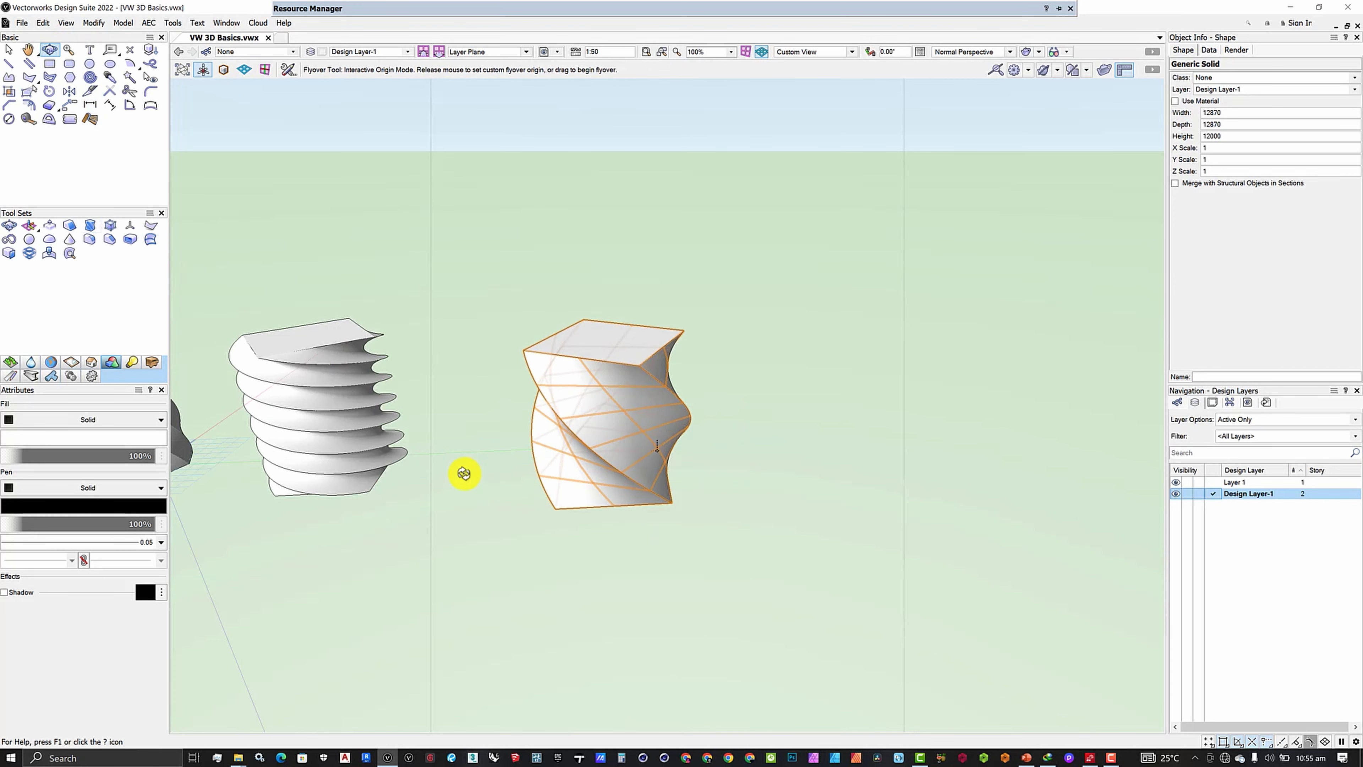
drag(464, 473, 299, 487)
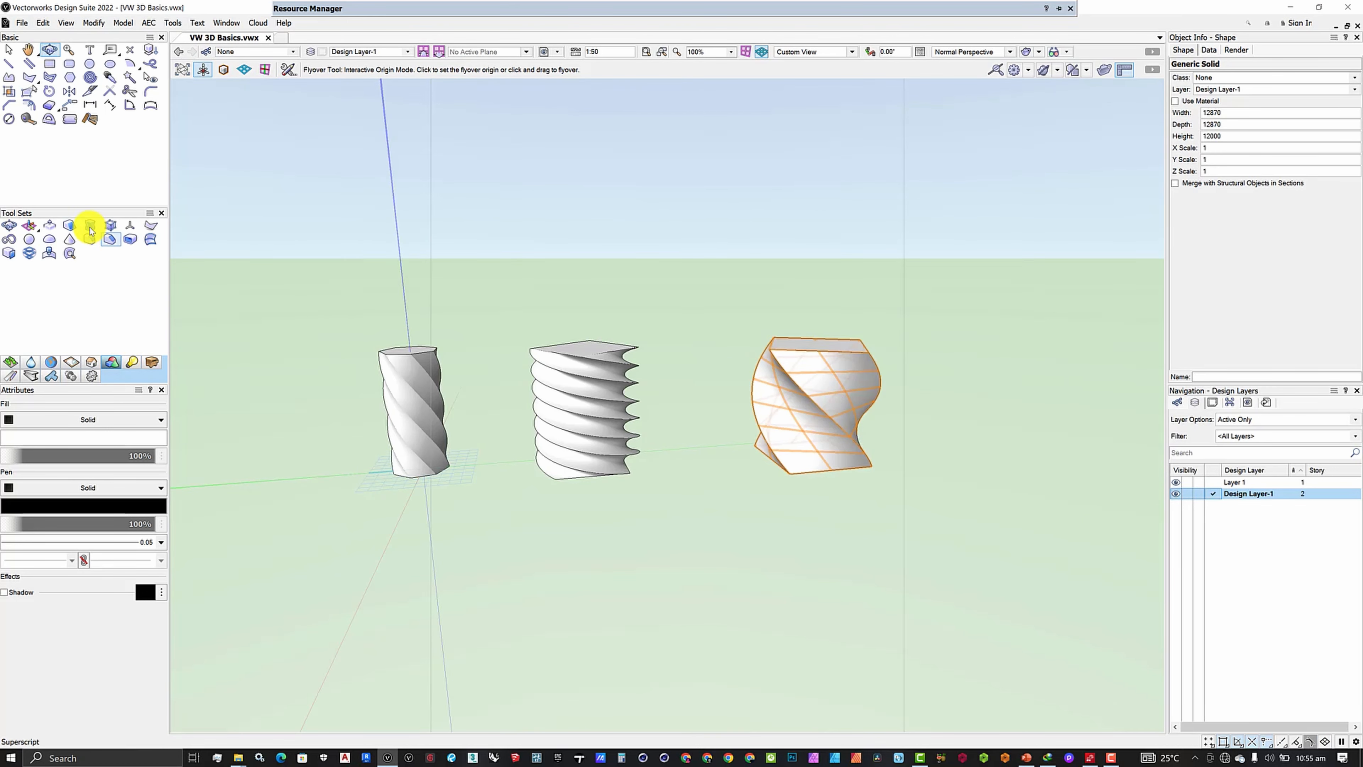